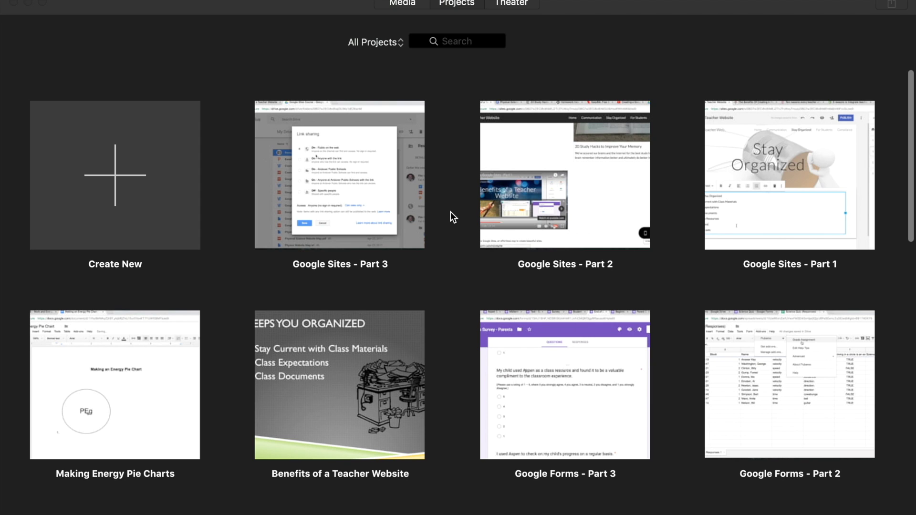
- Create a new project of the Movie type rather than a Trailer
mouse_move(640, 513)
left_click(213, 142)
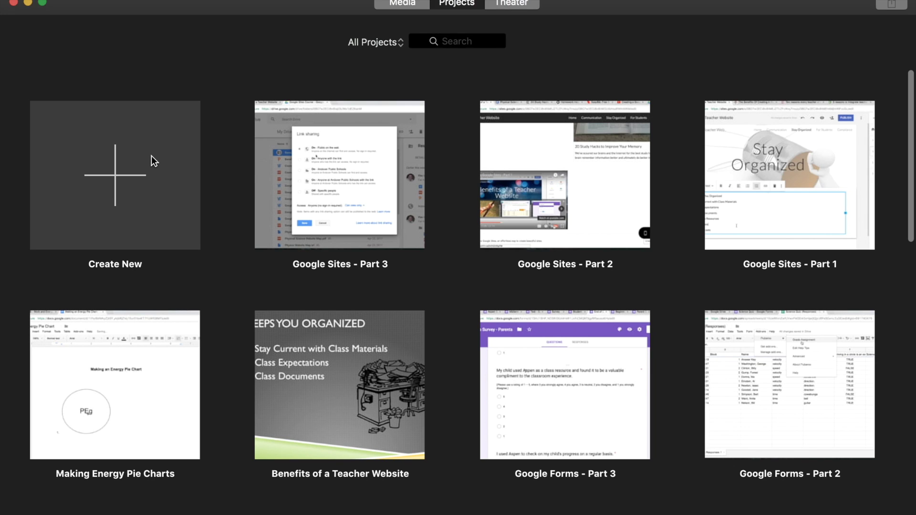
left_click(117, 181)
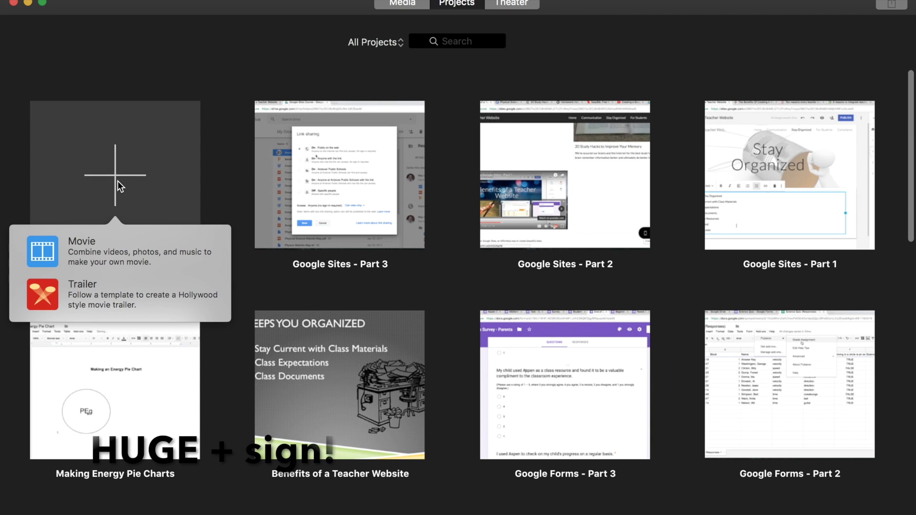
left_click(81, 250)
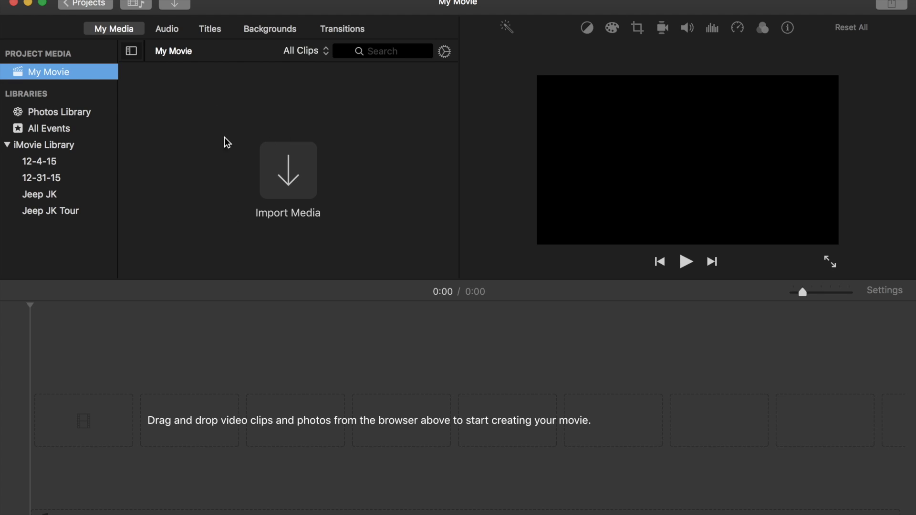
left_click(169, 426)
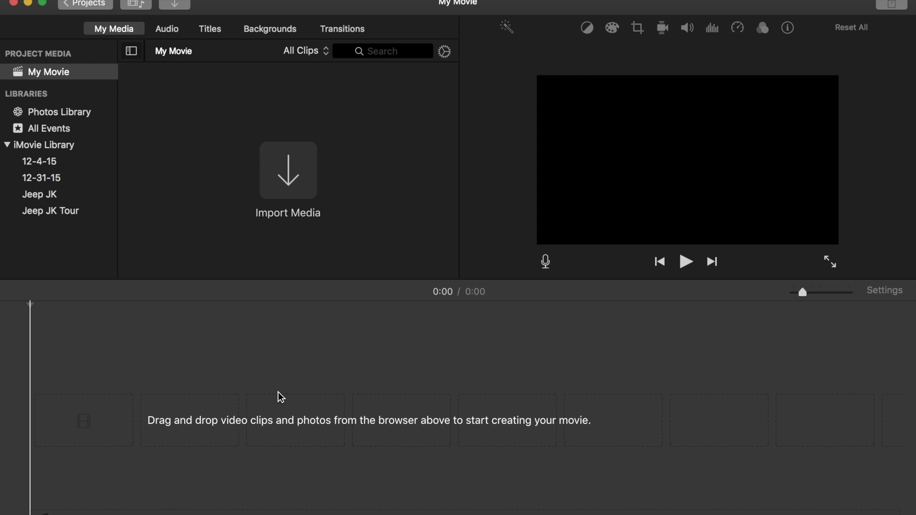
- Import the videos "Video - Google Sites - Part1a" and "Video - Google Sites - part1b" from the Desktop folder Videos - TTT > Google Sites
left_click(289, 179)
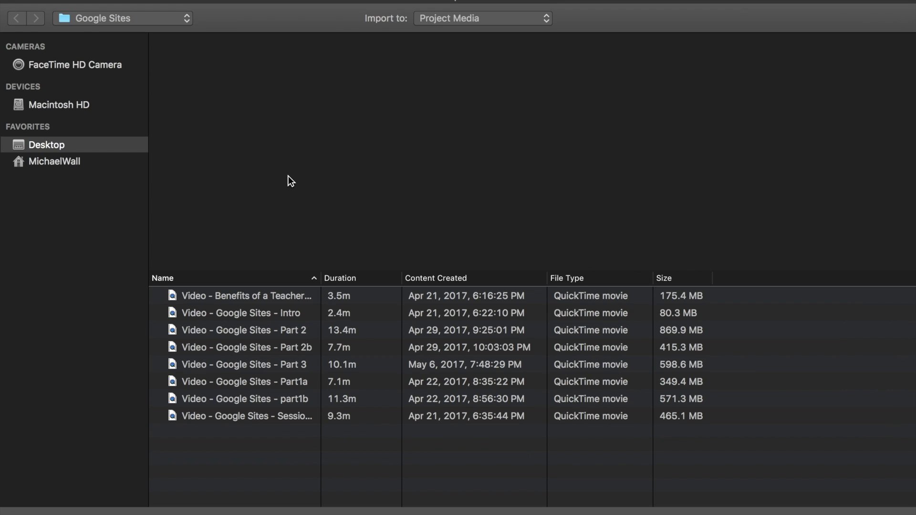
left_click(40, 158)
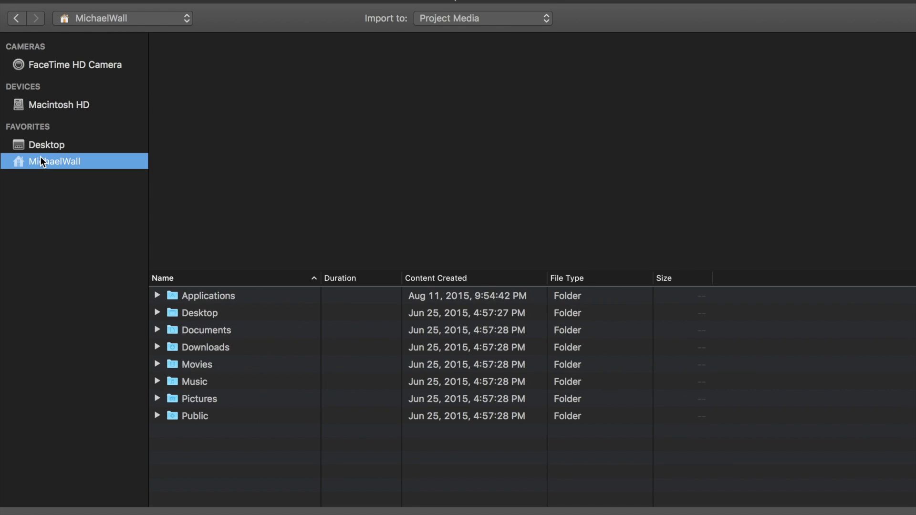
left_click(46, 149)
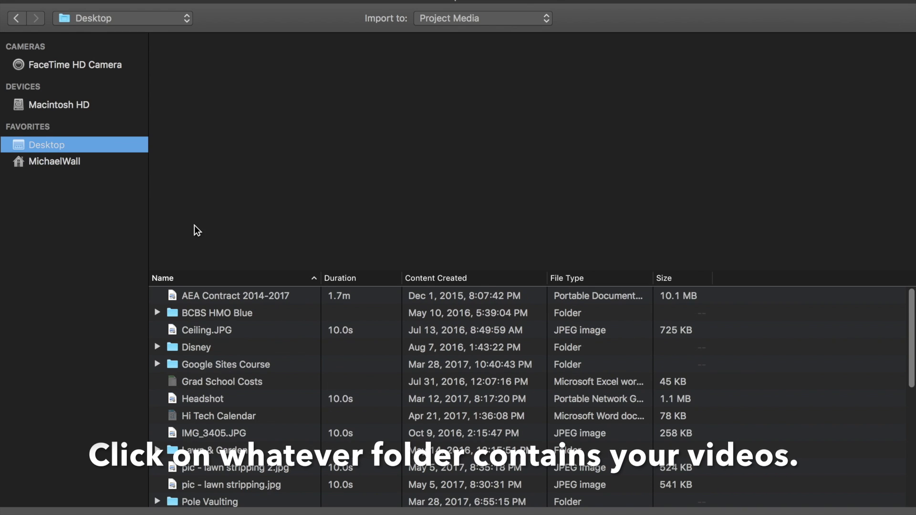
scroll(267, 382, "down", 10)
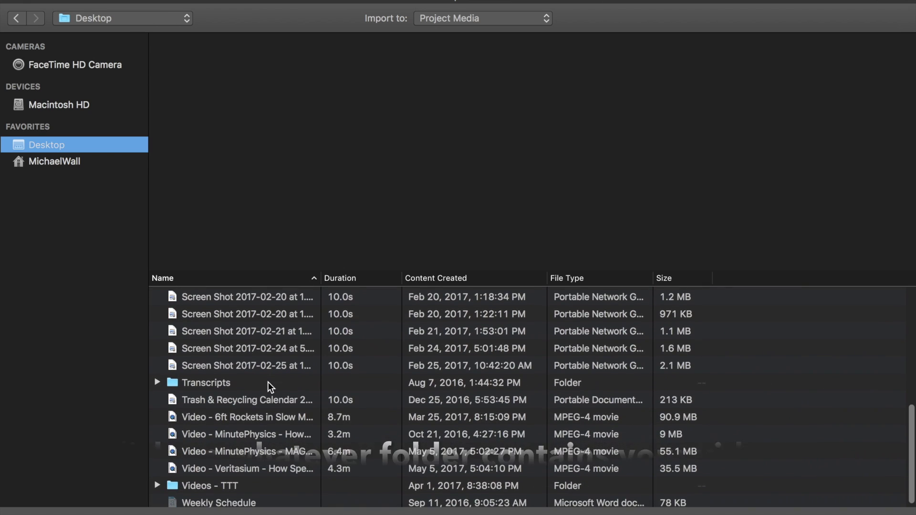
double_click(206, 480)
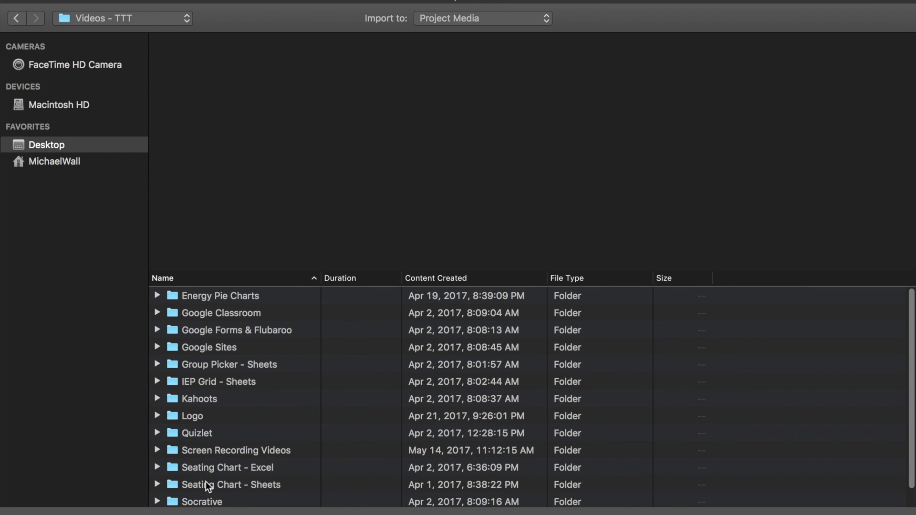
double_click(217, 348)
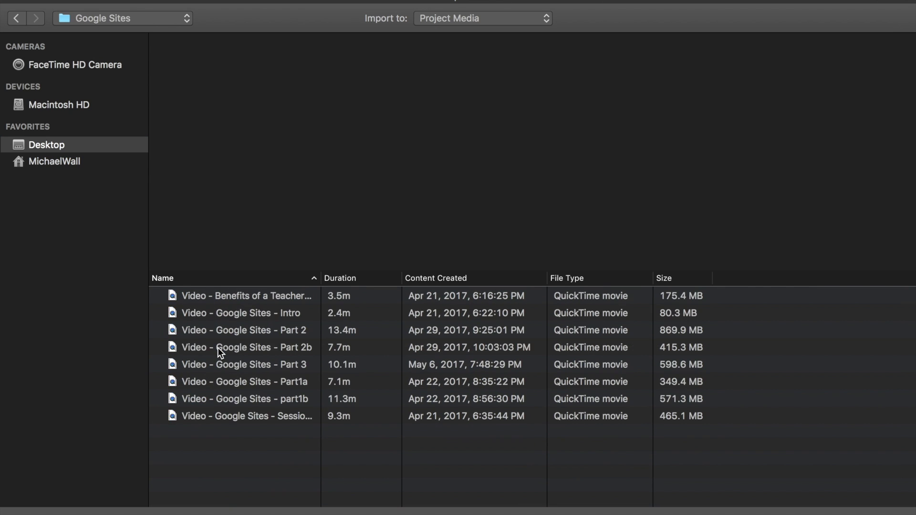
left_click(276, 382)
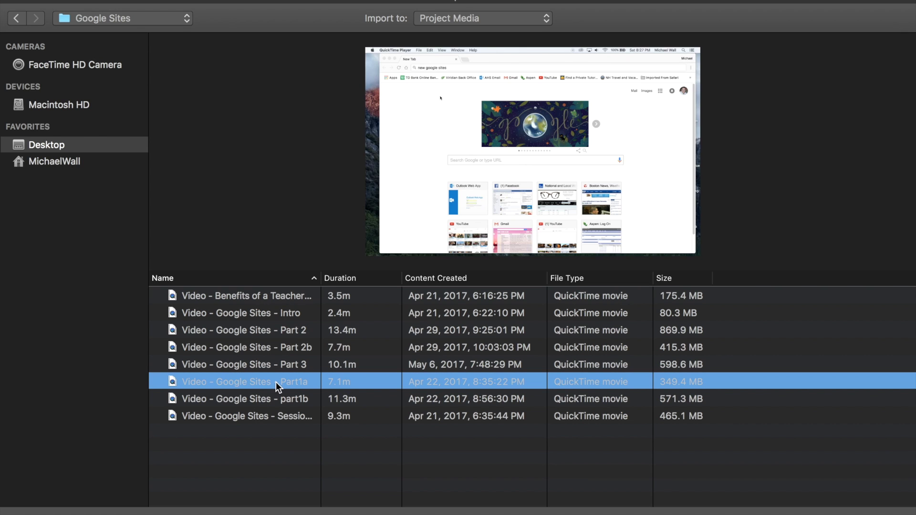
left_click(294, 399, "shift")
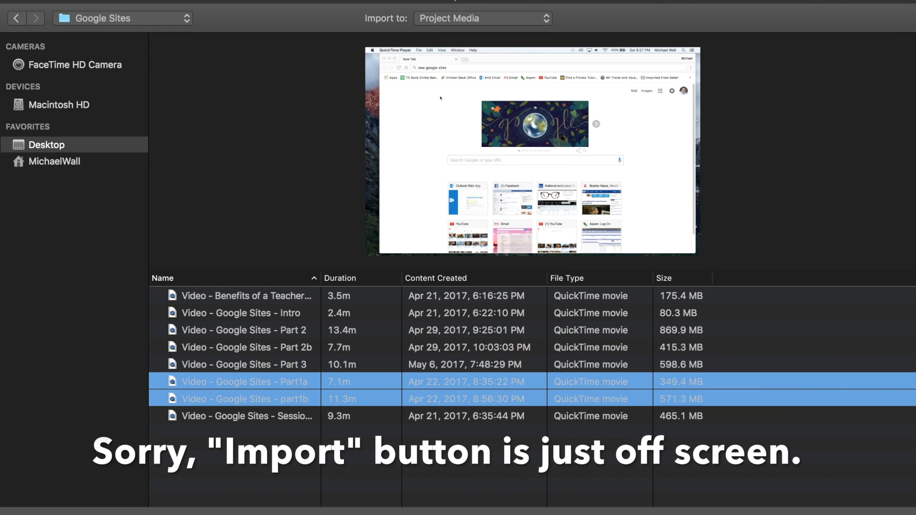
key("Return")
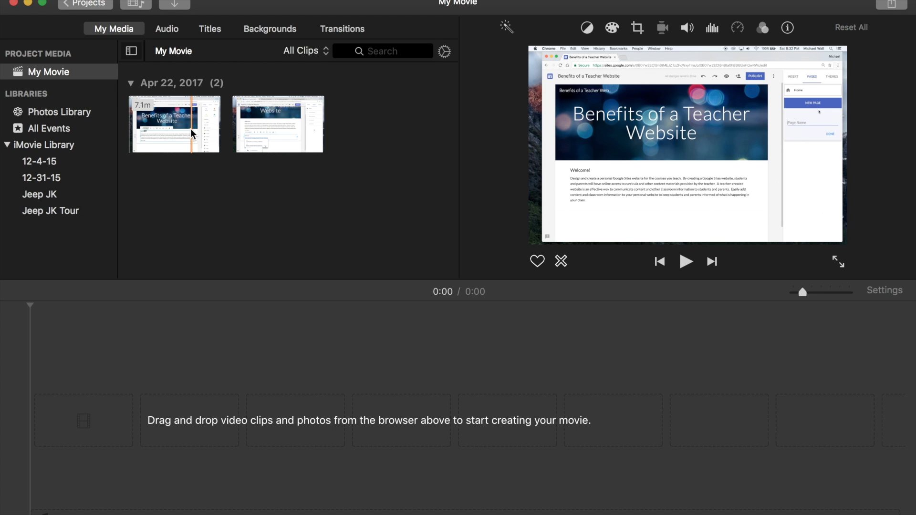
- Add the Part1a clip and, after it, the part1b clip to the timeline, and enlarge the timeline's clip display
left_click_drag(188, 136, 93, 423)
left_click_drag(286, 130, 136, 422)
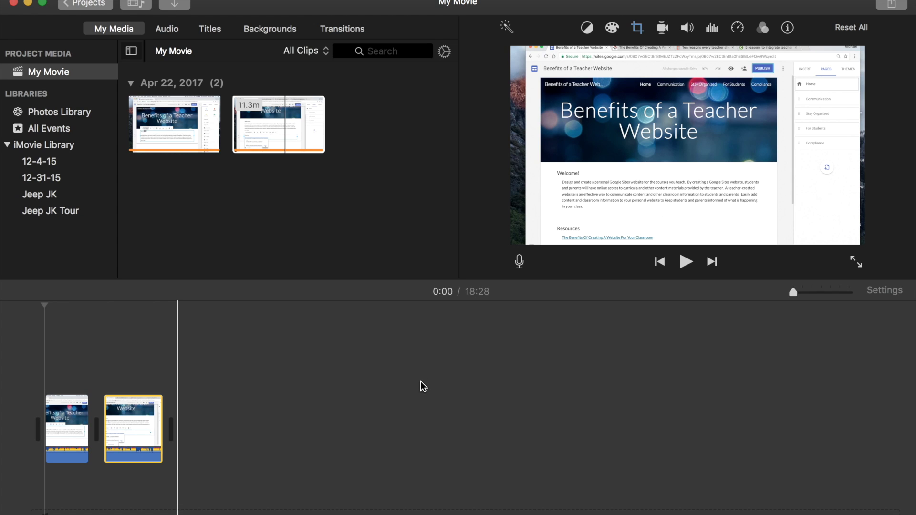
left_click_drag(792, 294, 804, 293)
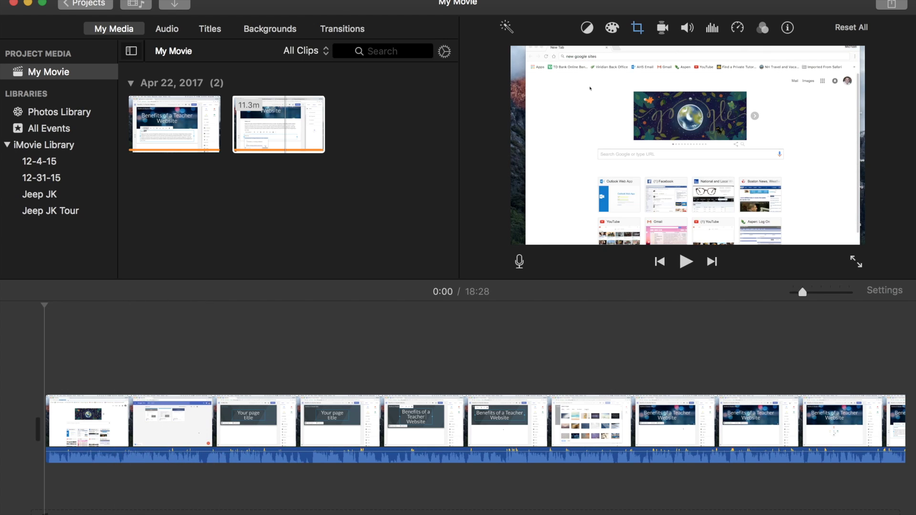
- Look through both clips along the whole timeline, check a frame in the first clip, and return the playhead to the start
scroll(525, 498, "right", 10)
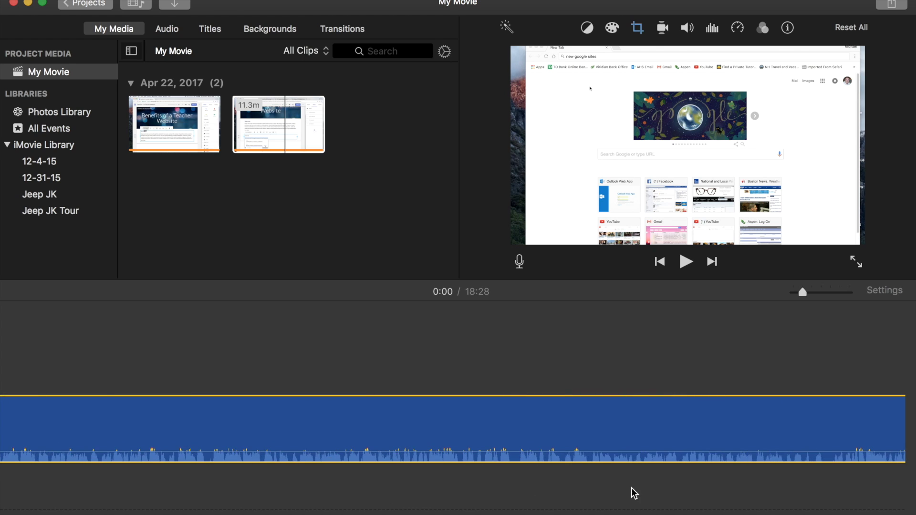
scroll(631, 488, "left", 10)
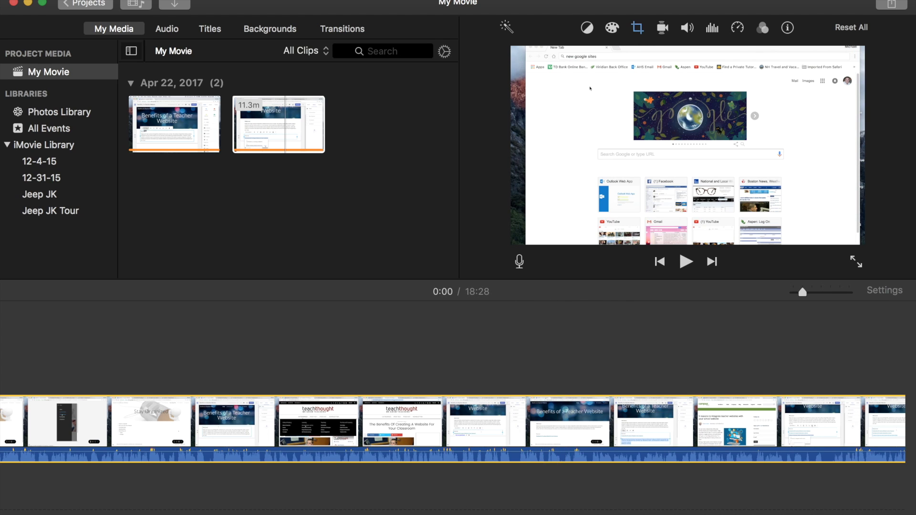
scroll(549, 425, "right", 5)
scroll(453, 425, "right", 10)
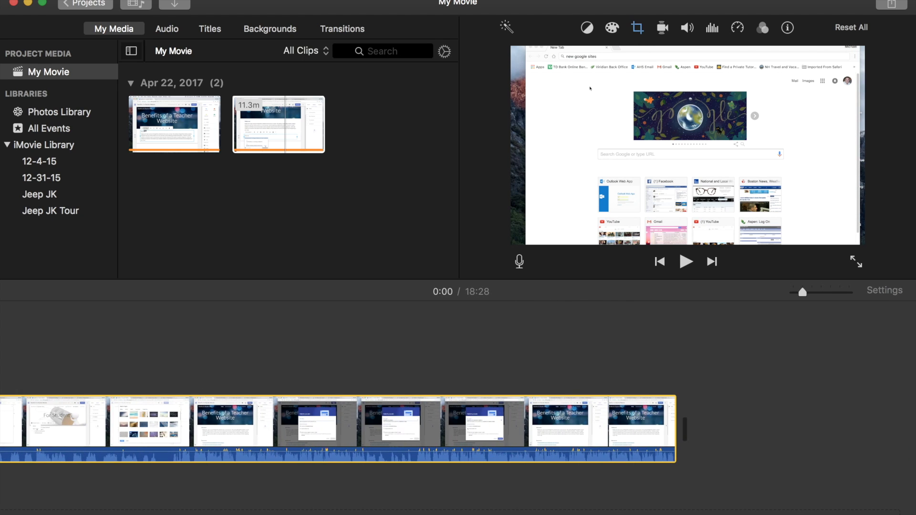
scroll(453, 424, "left", 10)
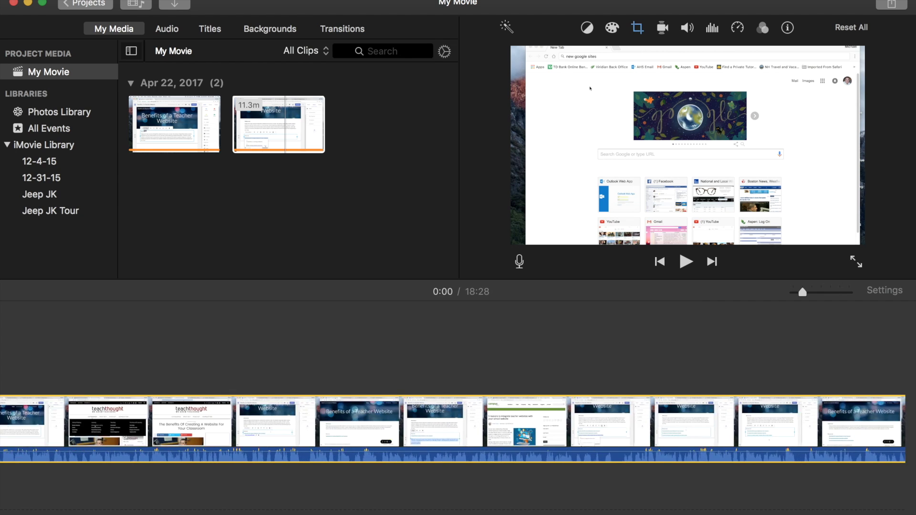
scroll(336, 420, "left", 10)
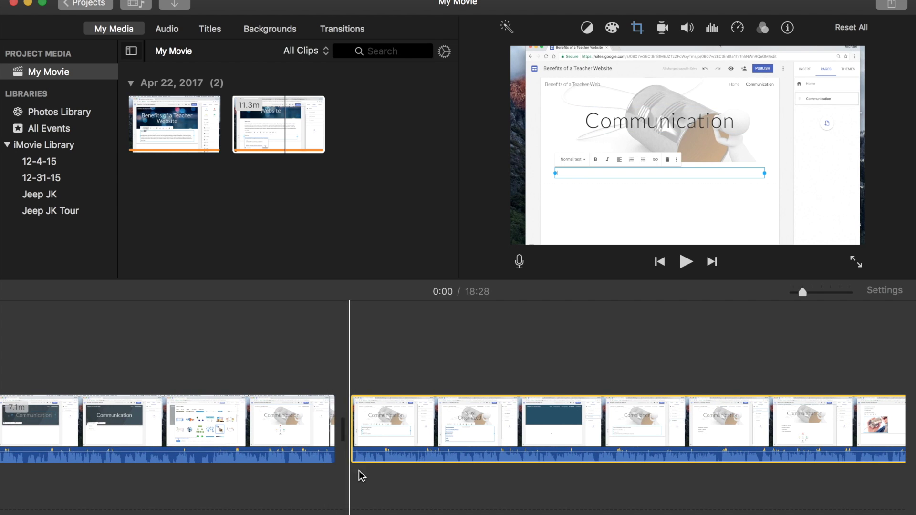
scroll(453, 425, "left", 15)
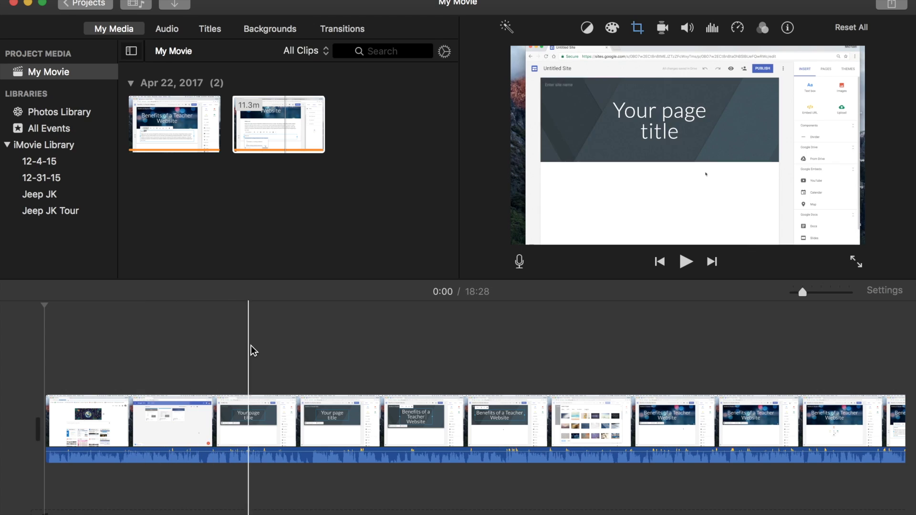
left_click(411, 344)
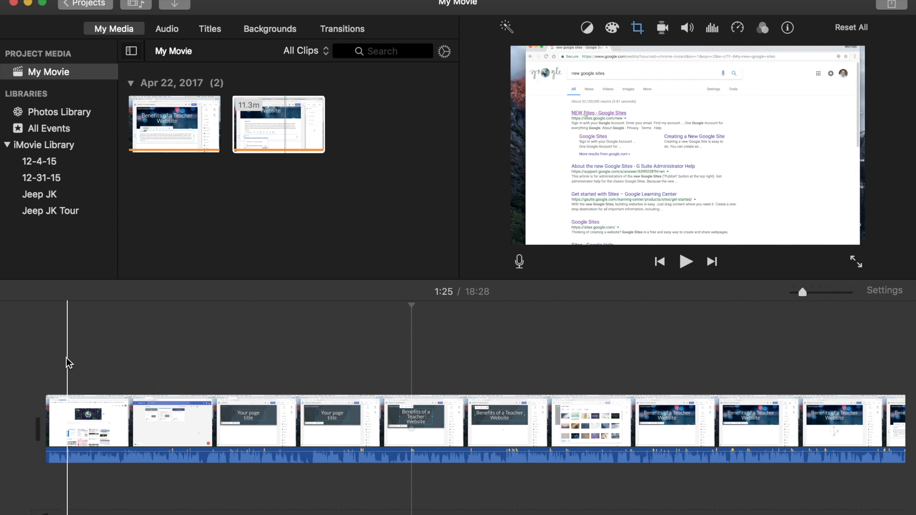
left_click(41, 359)
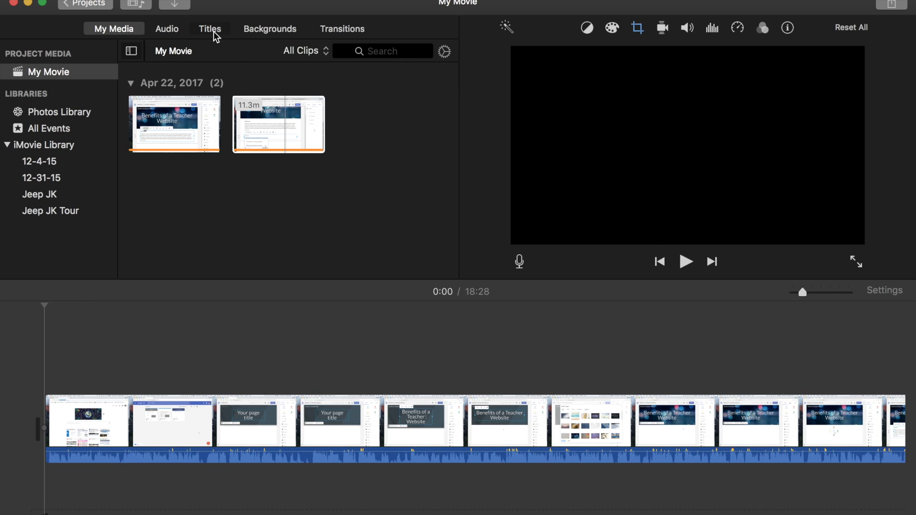
- Browse the title styles and place an Expand title before the first clip in the timeline
left_click(213, 30)
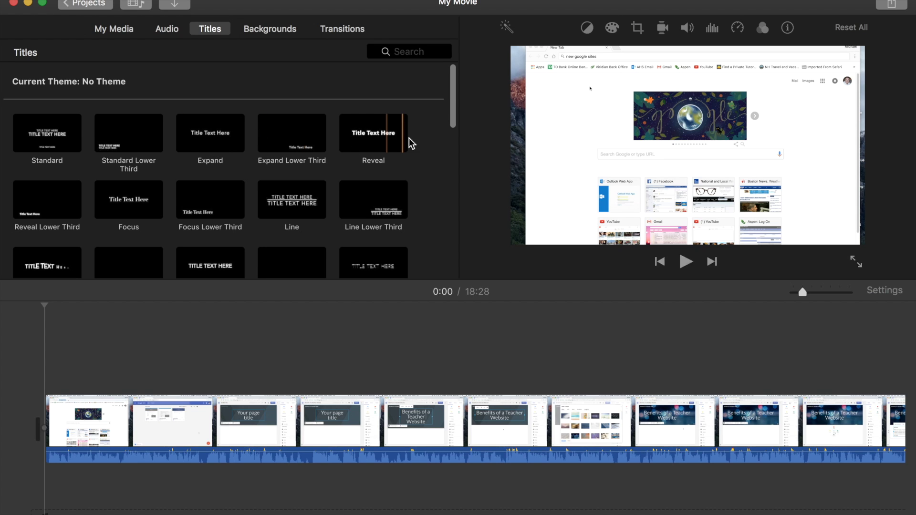
scroll(429, 136, "down", 2)
scroll(428, 136, "down", 5)
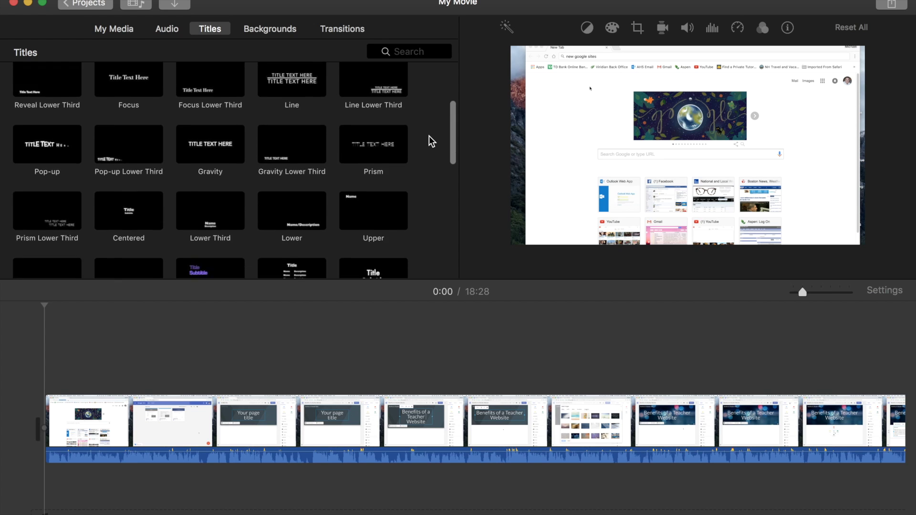
scroll(429, 136, "up", 10)
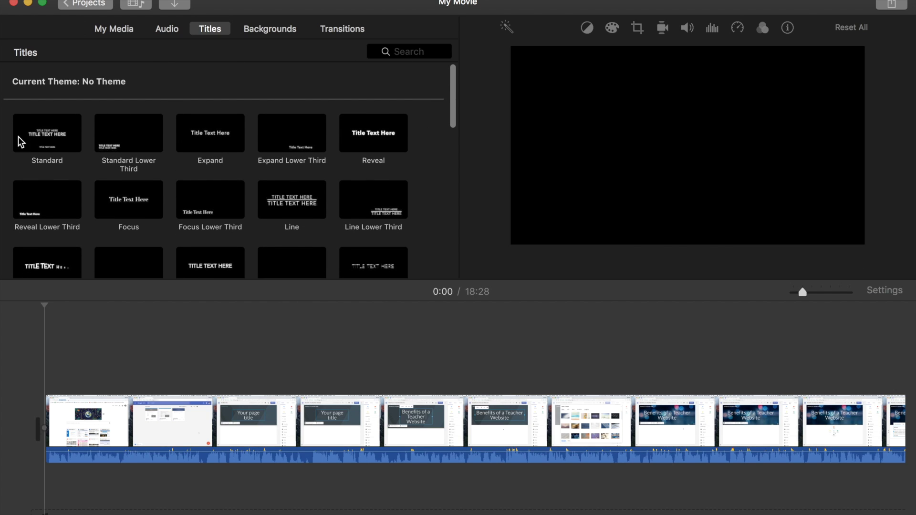
left_click(7, 138)
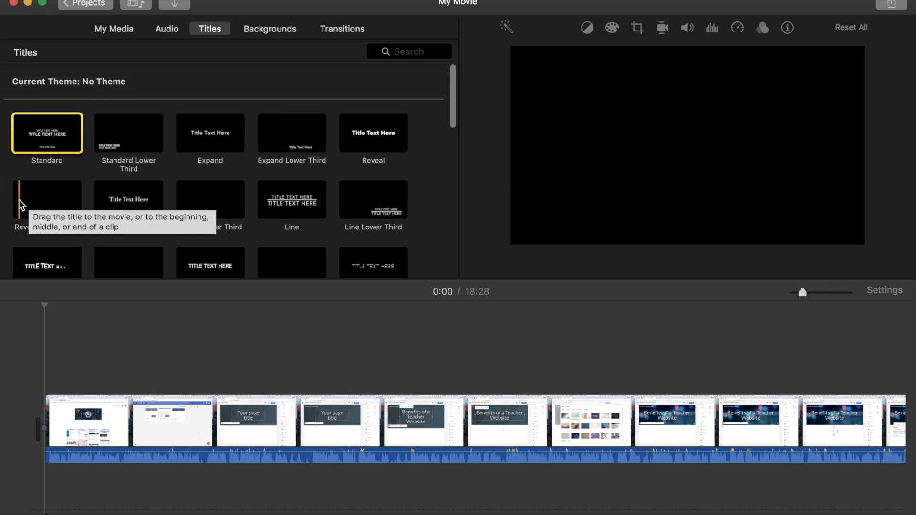
left_click(174, 145)
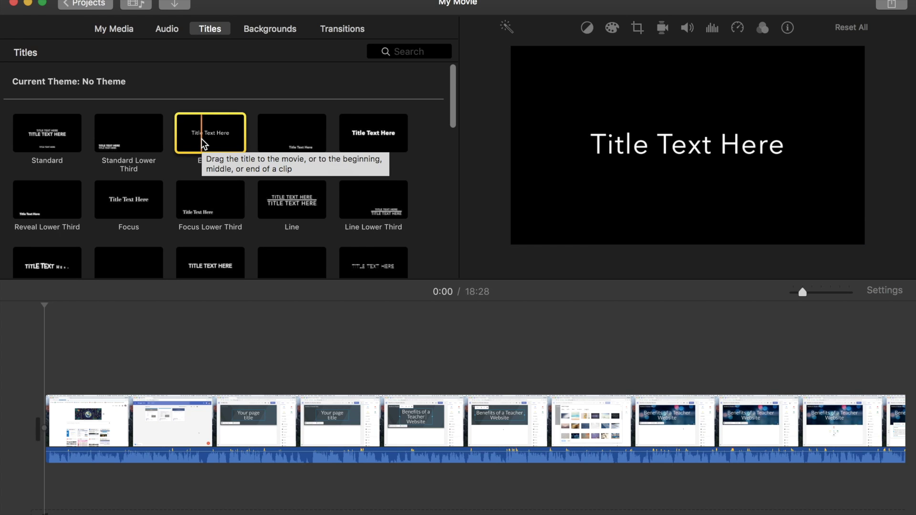
left_click_drag(202, 139, 32, 428)
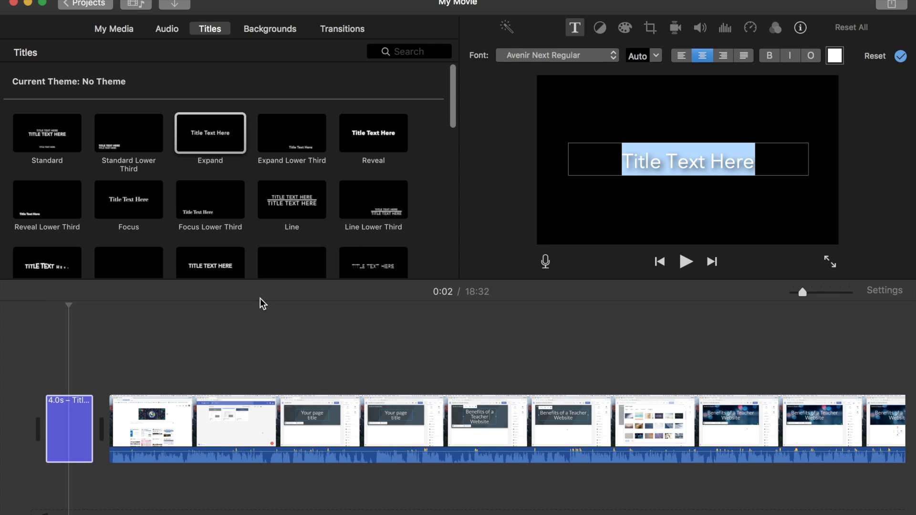
- Replace the opening title's placeholder text with "Video Title"
left_click(59, 432)
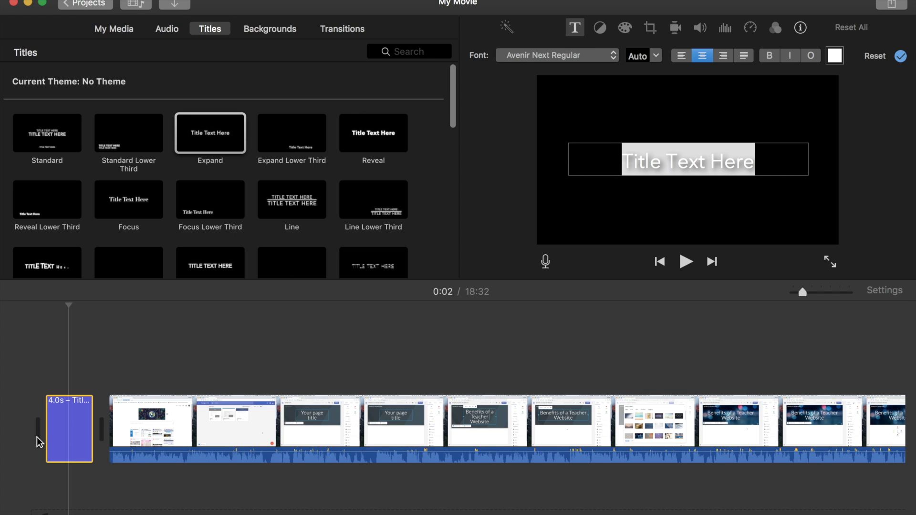
left_click(55, 432)
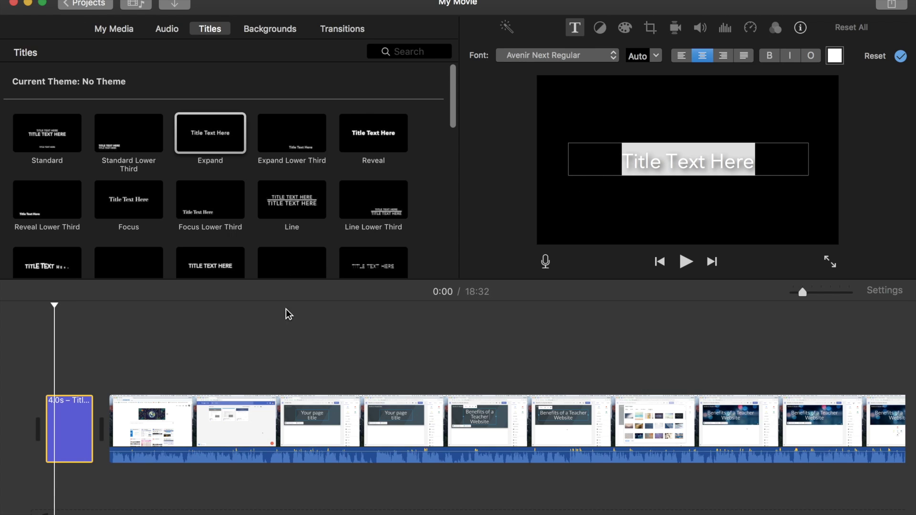
double_click(668, 166)
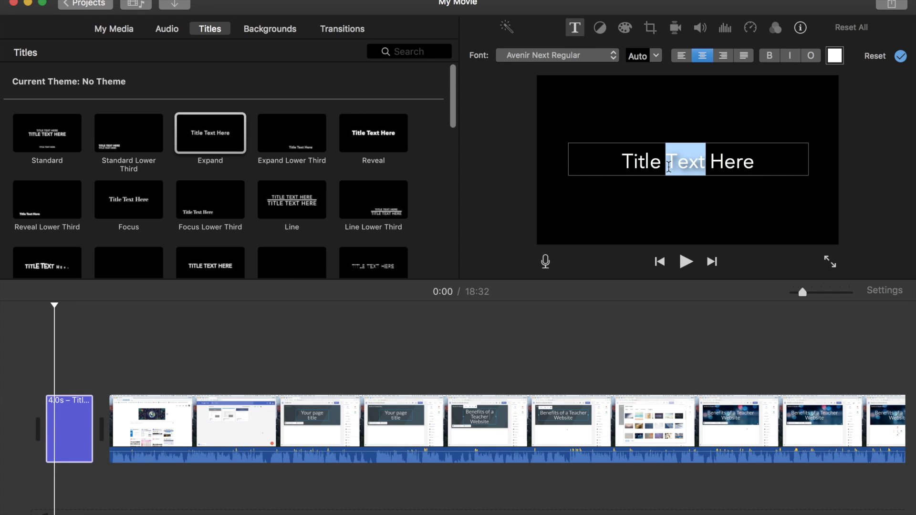
triple_click(614, 164)
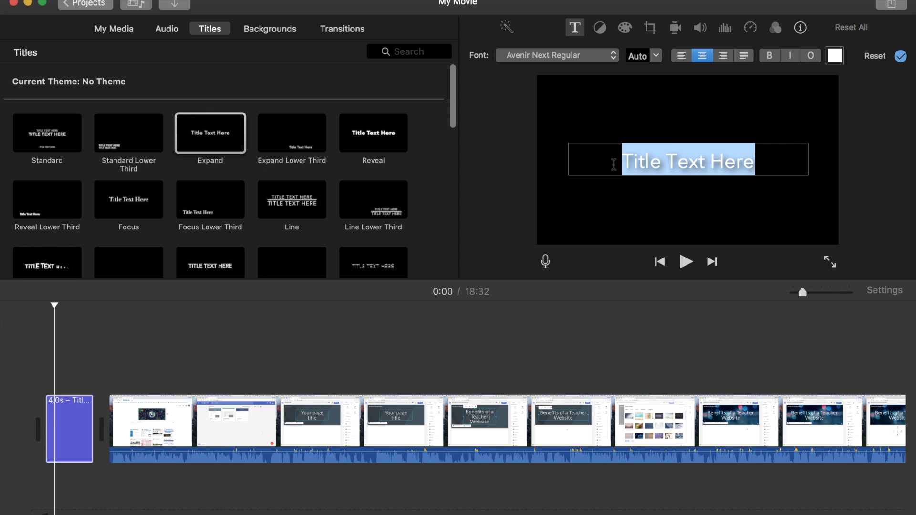
type("V")
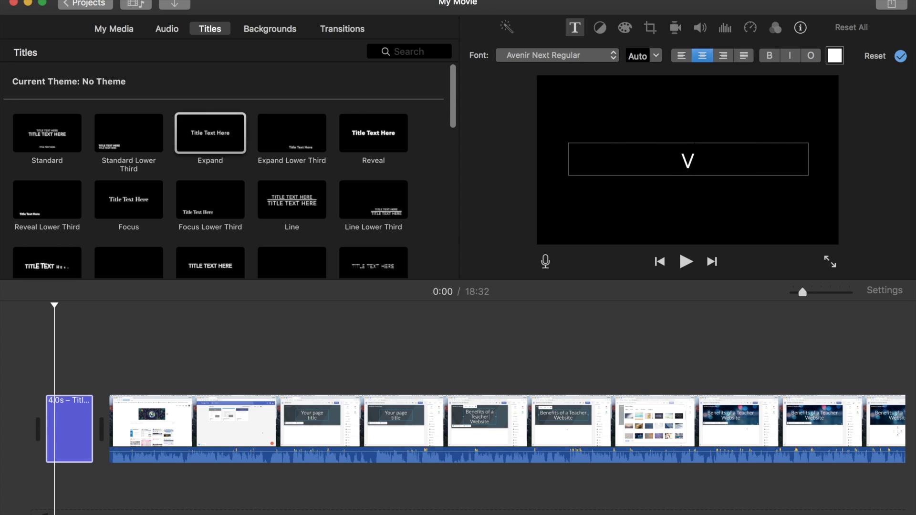
type("ideo Title")
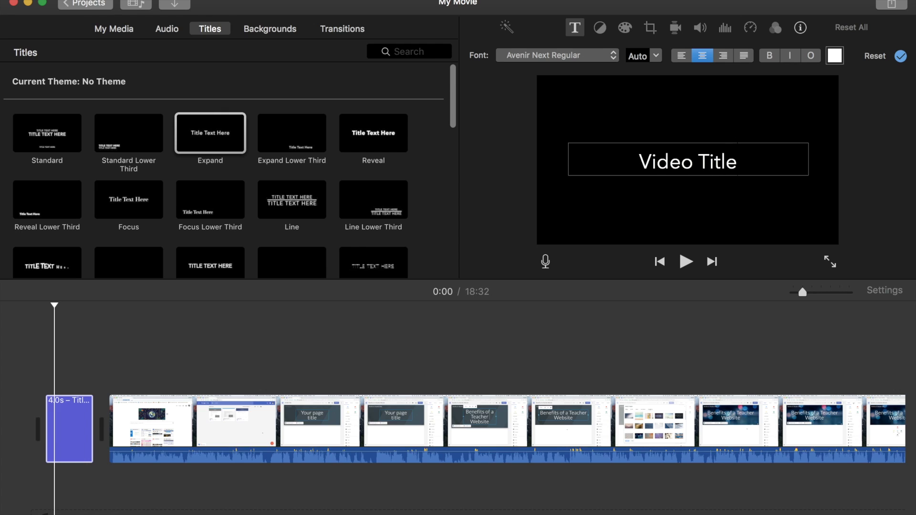
- Finish editing the opening title's text and return the playhead to the start of the timeline
key("super+a")
left_click(615, 307)
left_click(30, 330)
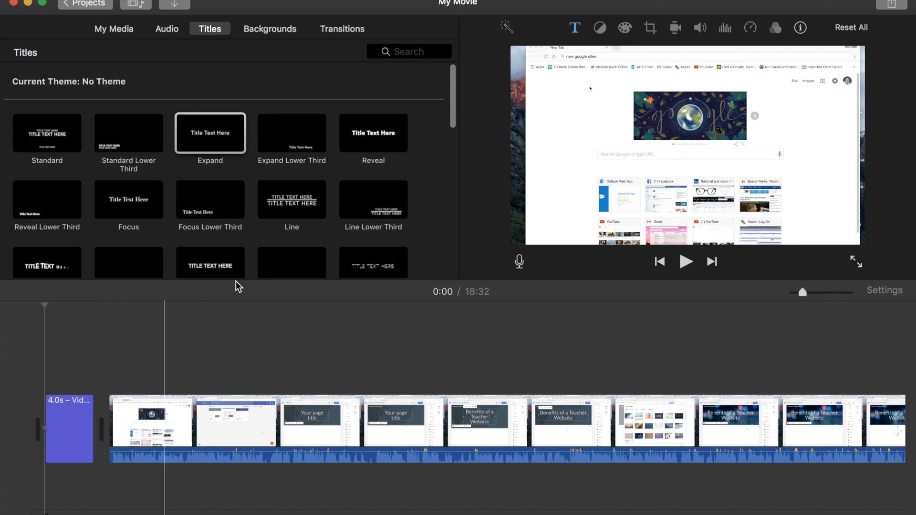
- Browse the transition styles and place a Circle Open transition between the opening title and the first clip
left_click(336, 30)
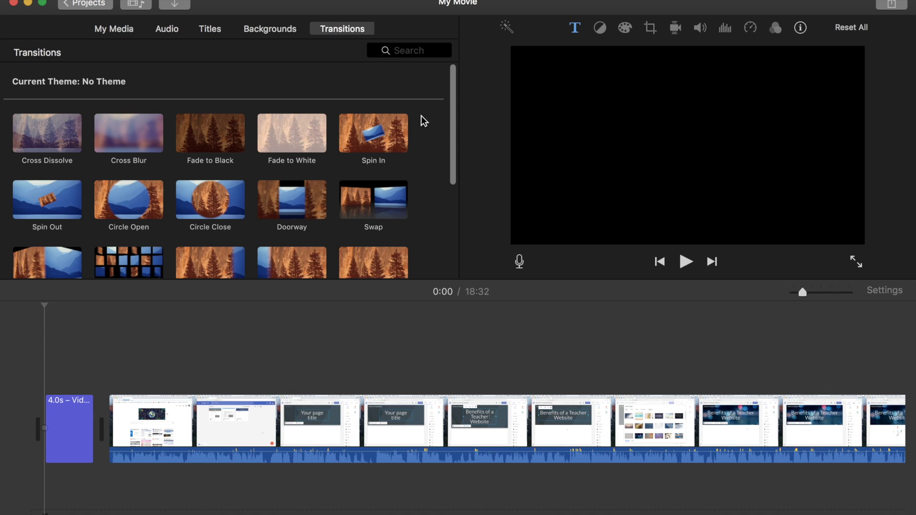
scroll(437, 130, "down", 5)
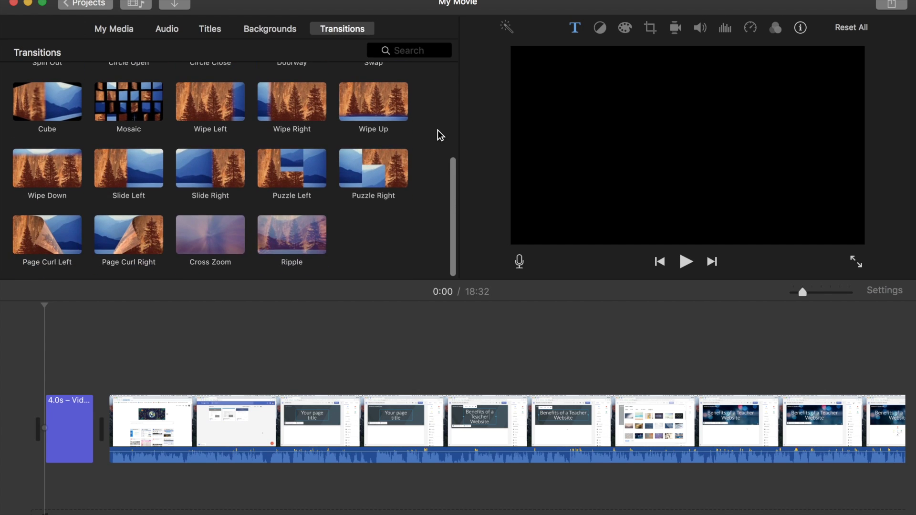
scroll(437, 130, "up", 5)
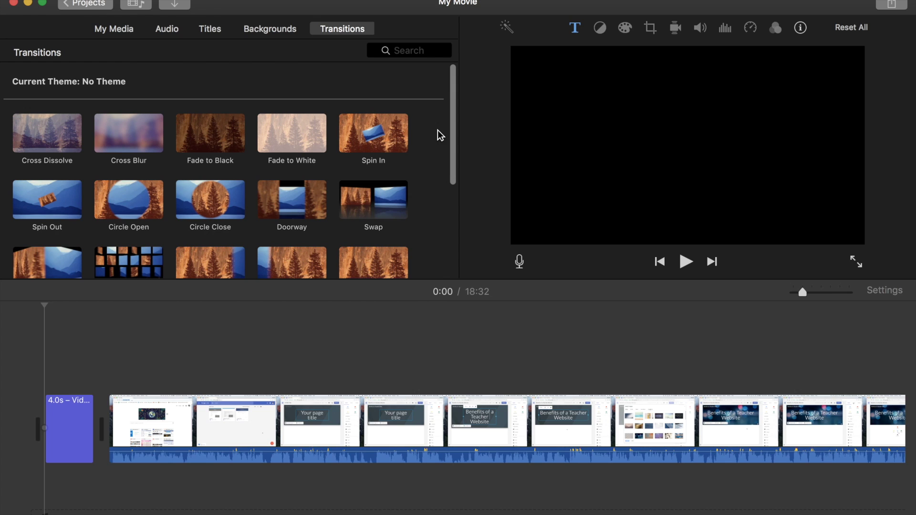
left_click(171, 131)
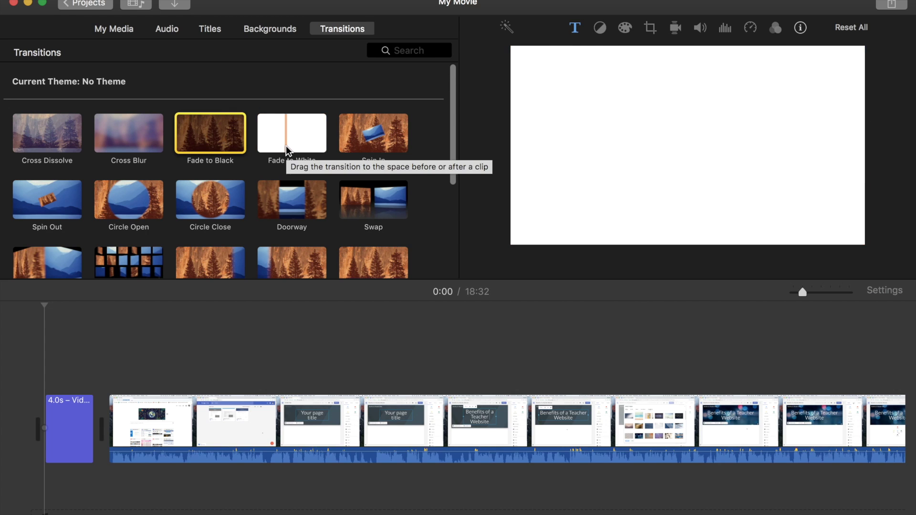
left_click(10, 138)
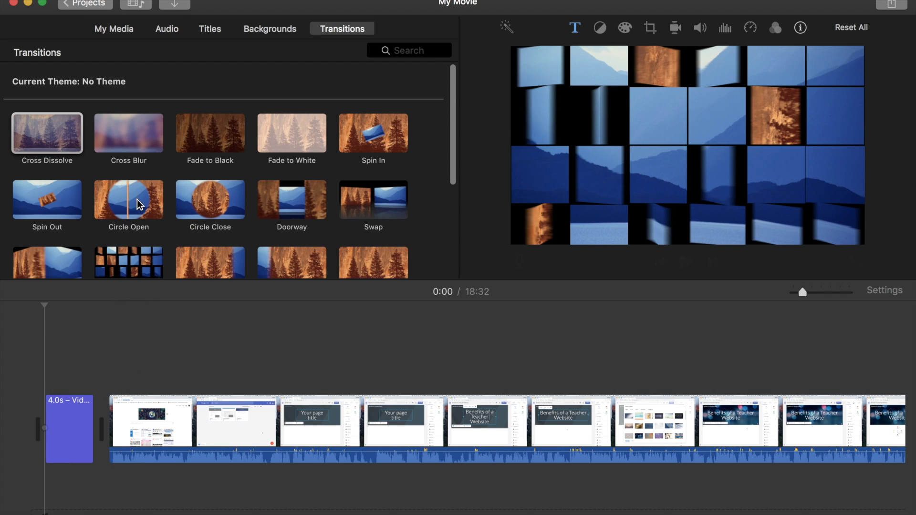
left_click(132, 210)
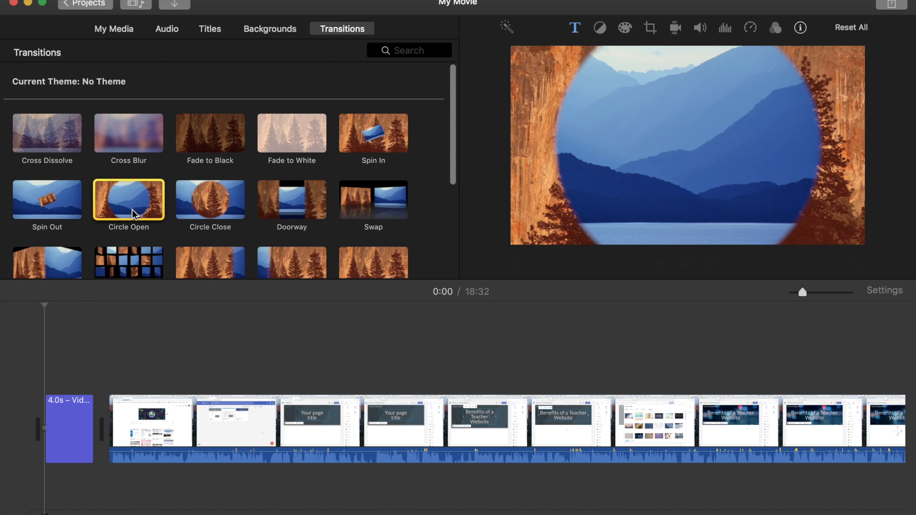
left_click_drag(133, 210, 101, 426)
- Lengthen the opening title to 5.5 seconds
left_click(33, 348)
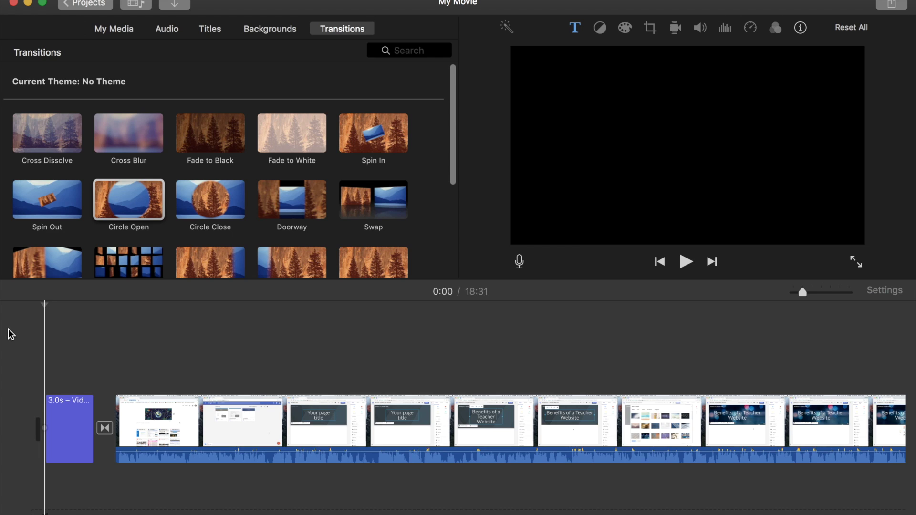
left_click(74, 425)
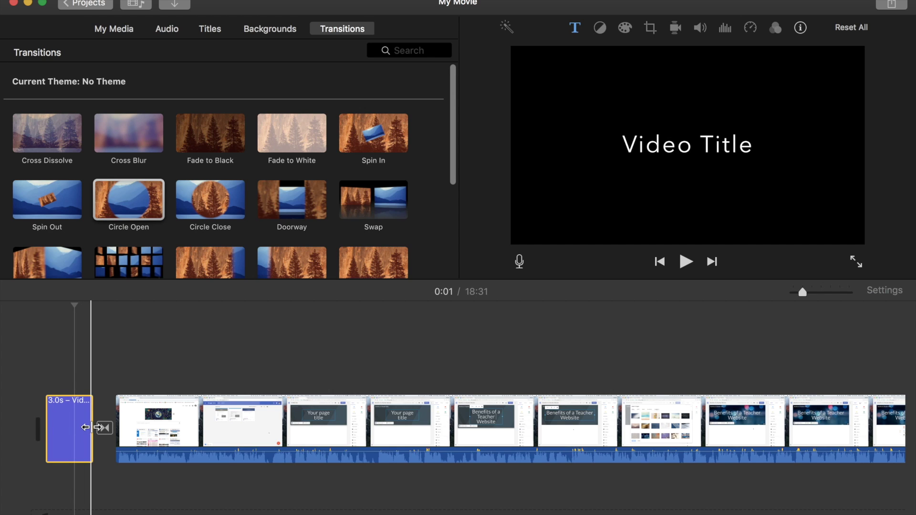
left_click_drag(91, 427, 106, 427)
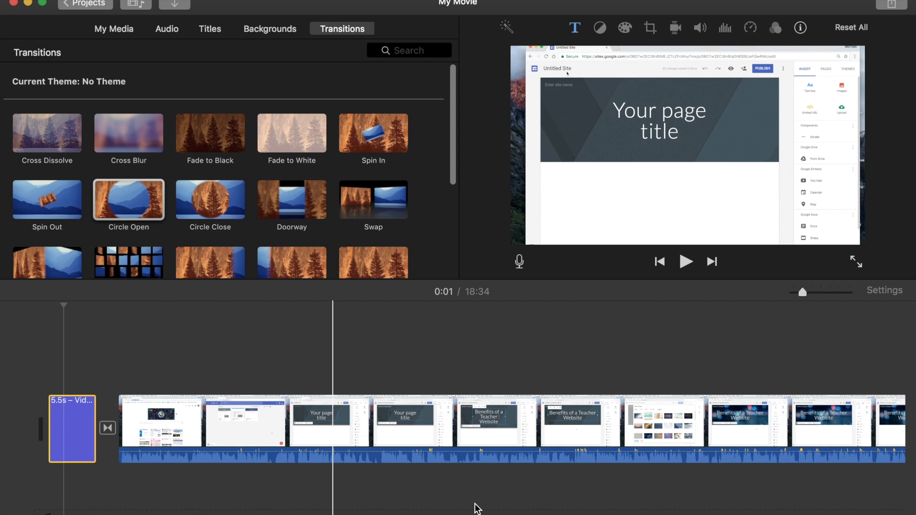
- Place a Reveal title over the end of the last clip and another as a separate block after it
scroll(731, 477, "right", 20)
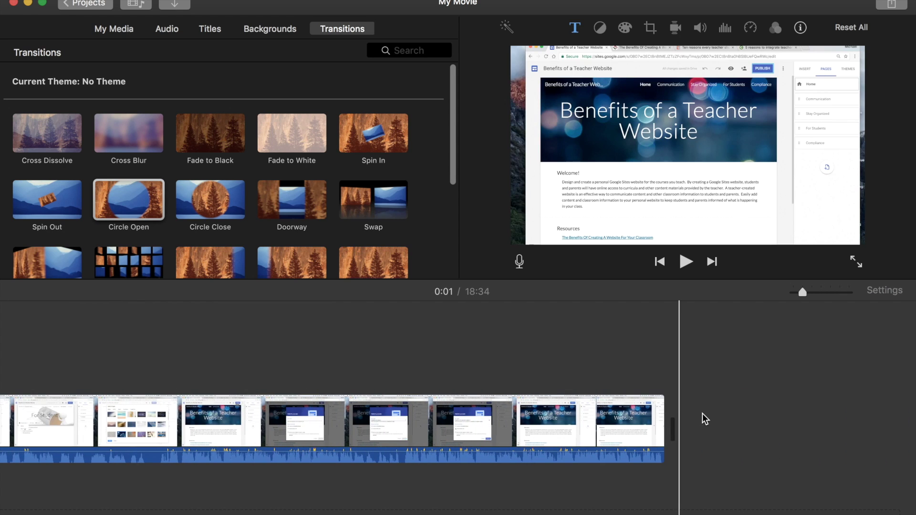
left_click(702, 413)
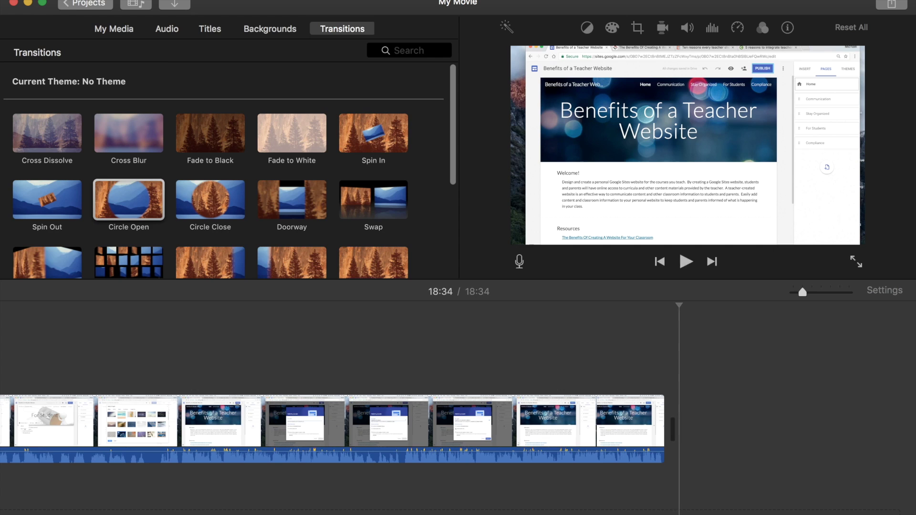
left_click(211, 31)
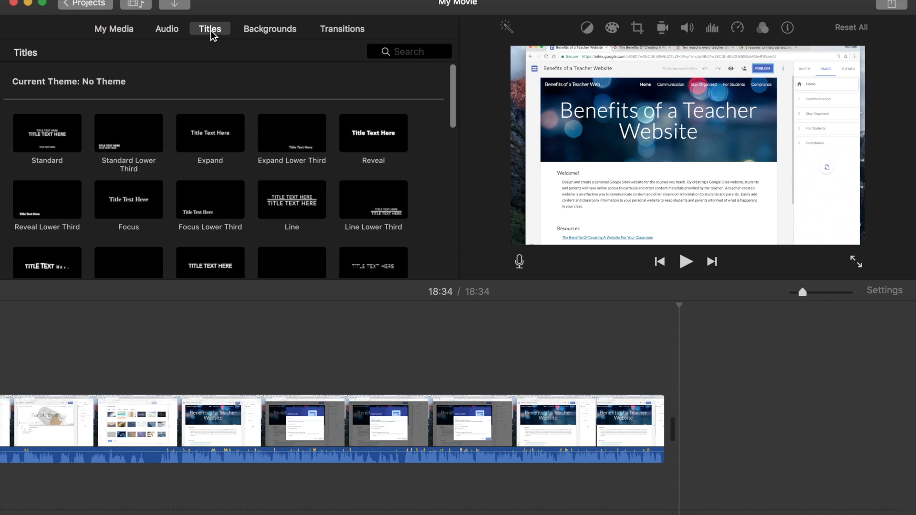
left_click(369, 131)
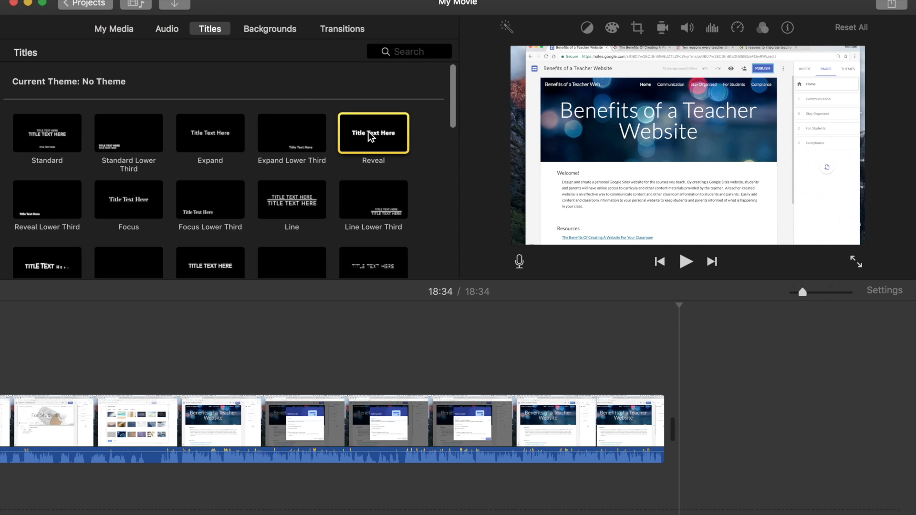
left_click_drag(368, 131, 668, 390)
left_click_drag(686, 420, 688, 422)
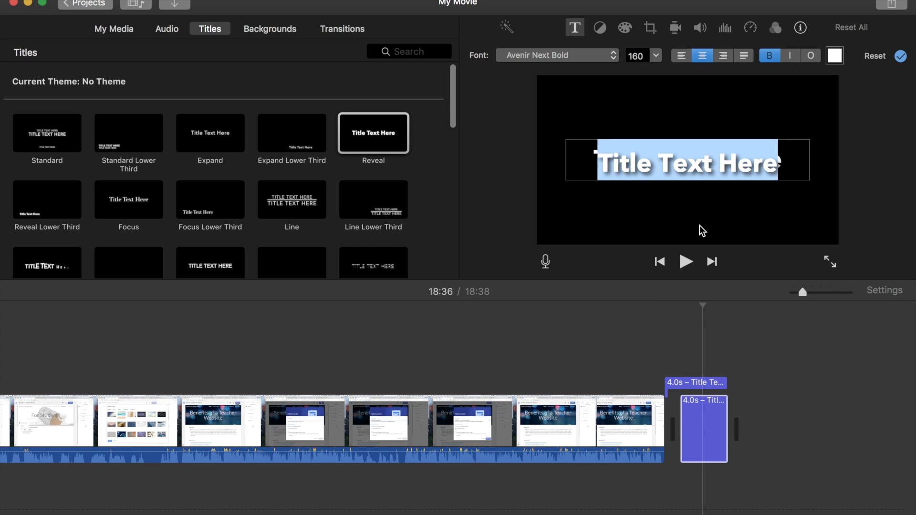
- Delete the separate title block after the last clip, keeping the title attached to the clip's end
left_click(688, 162)
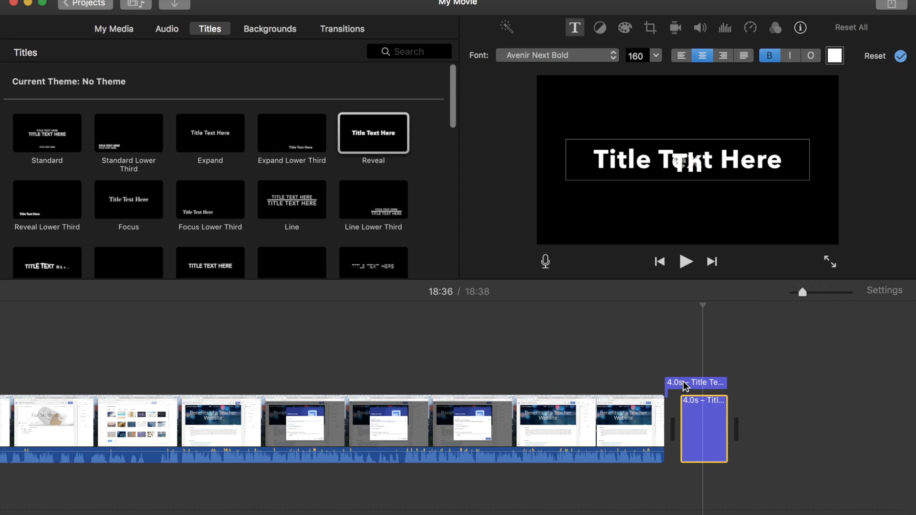
key("Delete")
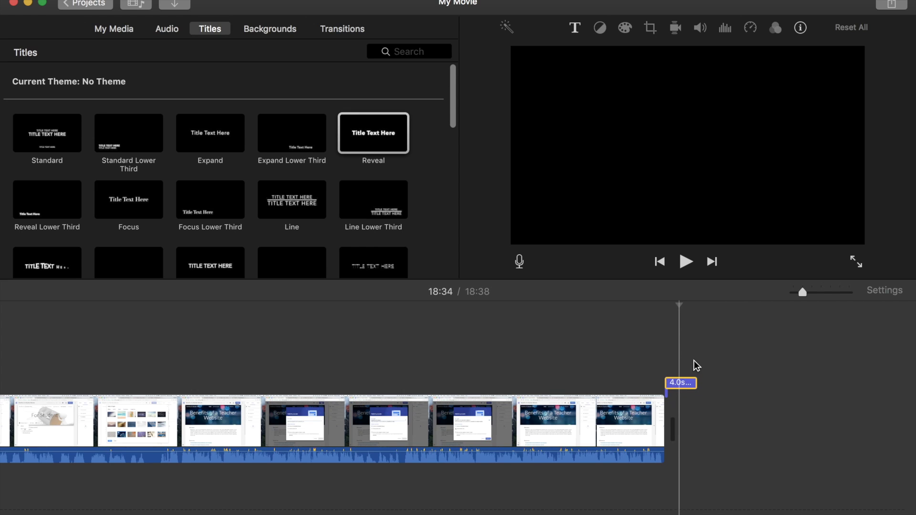
key("super+z")
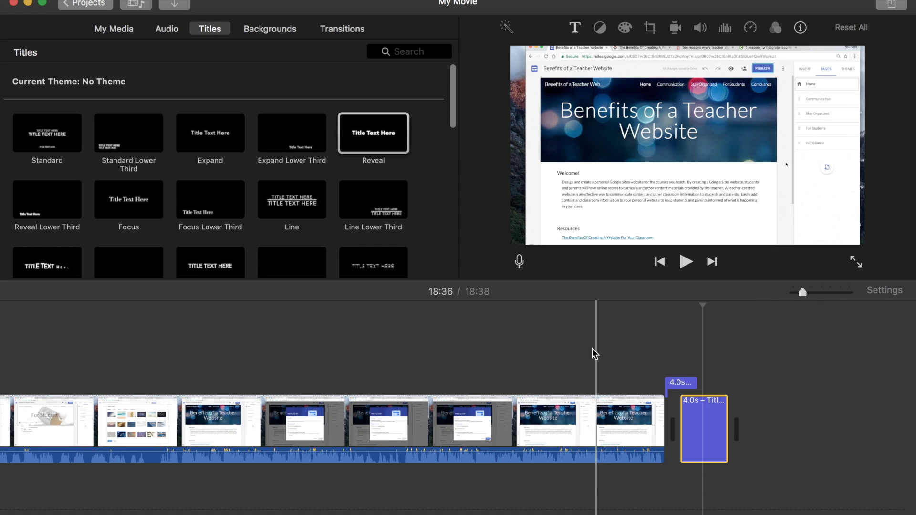
key("Delete")
- Replace the placeholder text of the remaining closing title with "Thanks for Watching!"
left_click(678, 384)
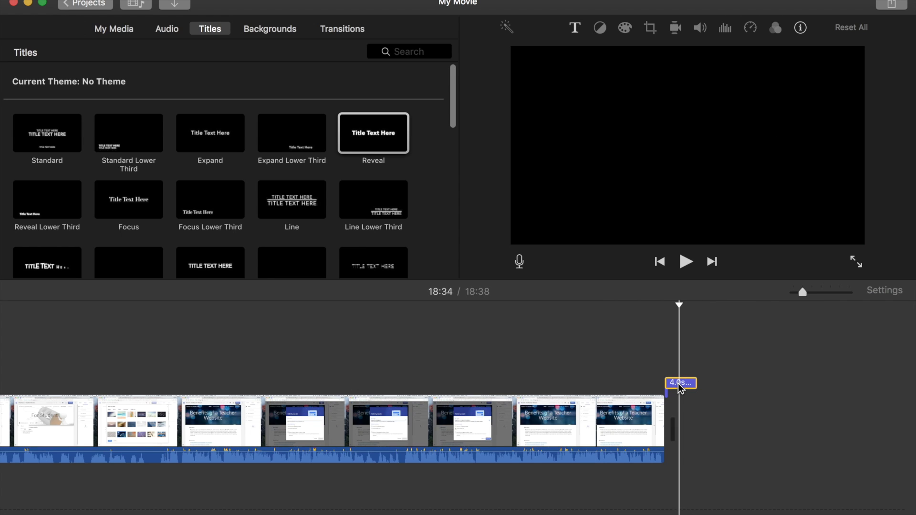
double_click(679, 383)
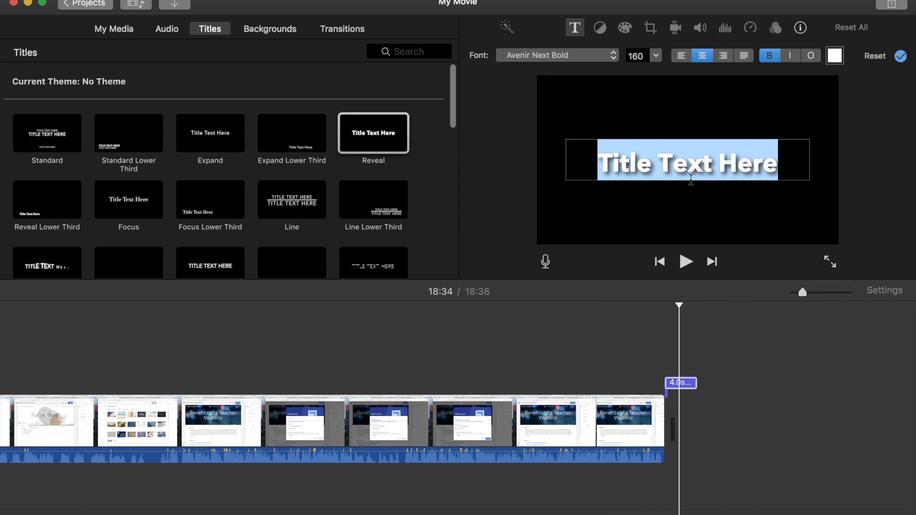
type("Thanks for ")
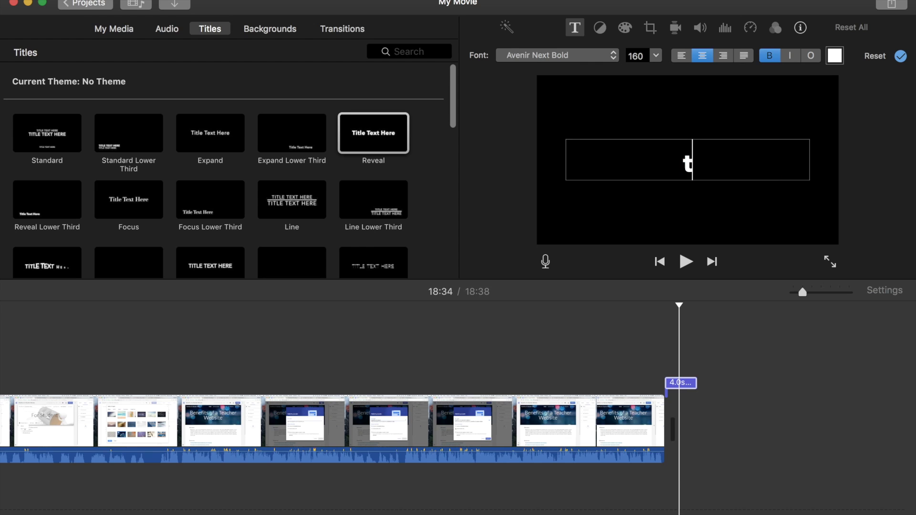
type("Wa")
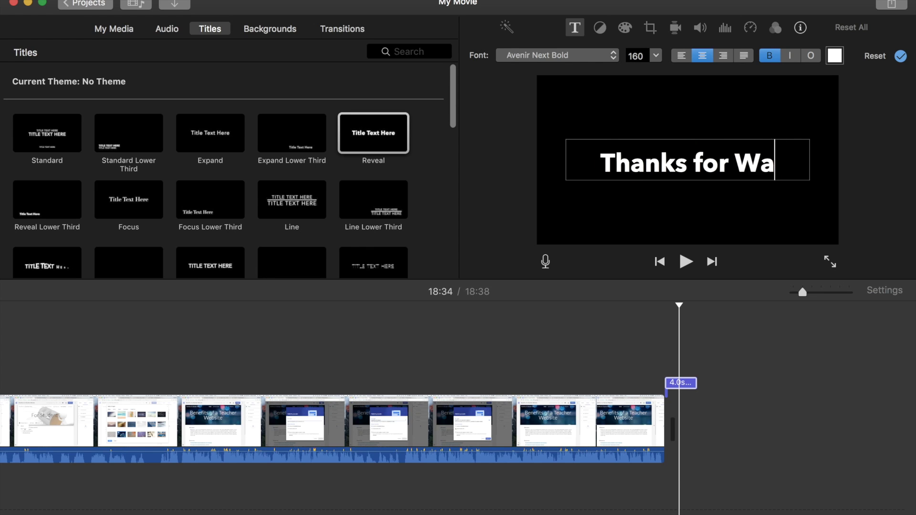
type("tching!")
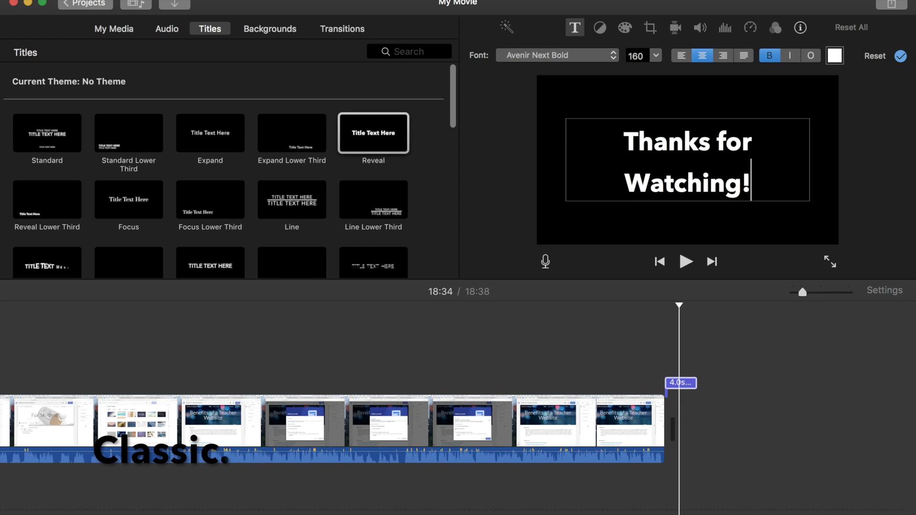
left_click(580, 360)
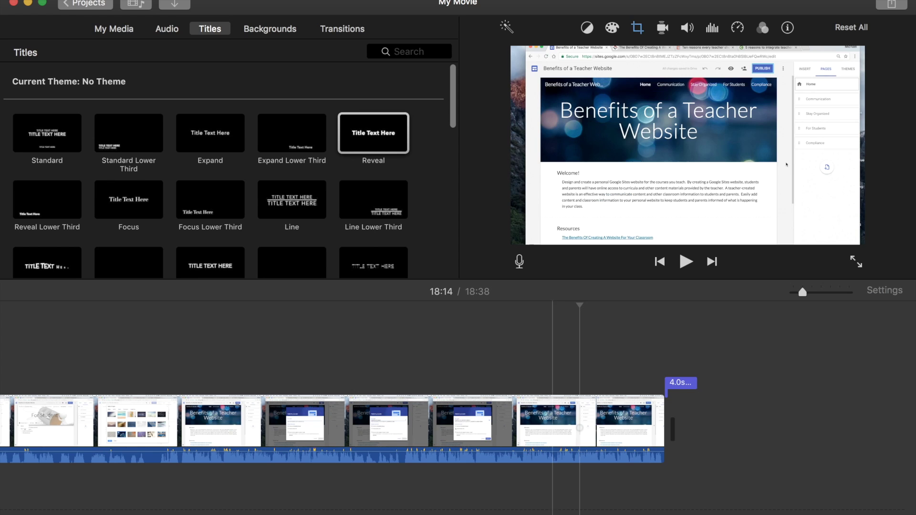
- Return to the start of the timeline, look through the sound effect categories and choose Jingles
left_click(579, 428)
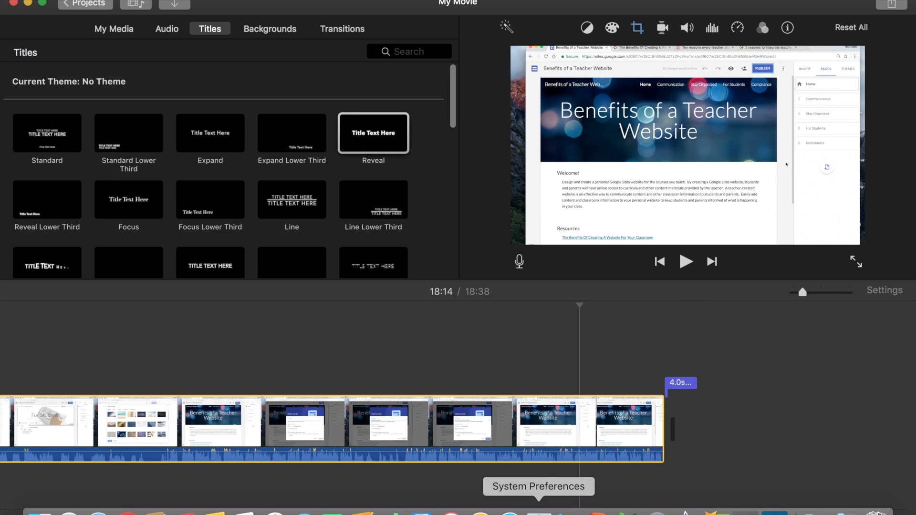
scroll(528, 353, "left", 5)
scroll(528, 353, "left", 10)
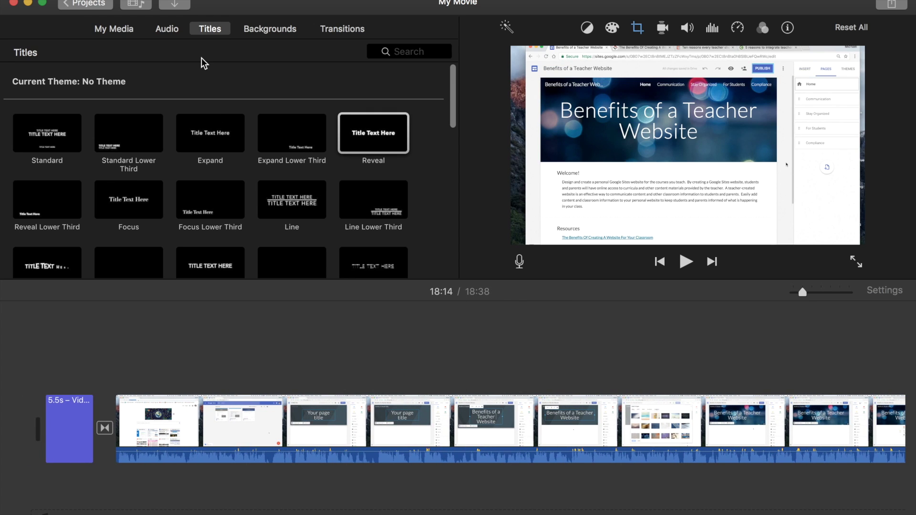
left_click(165, 31)
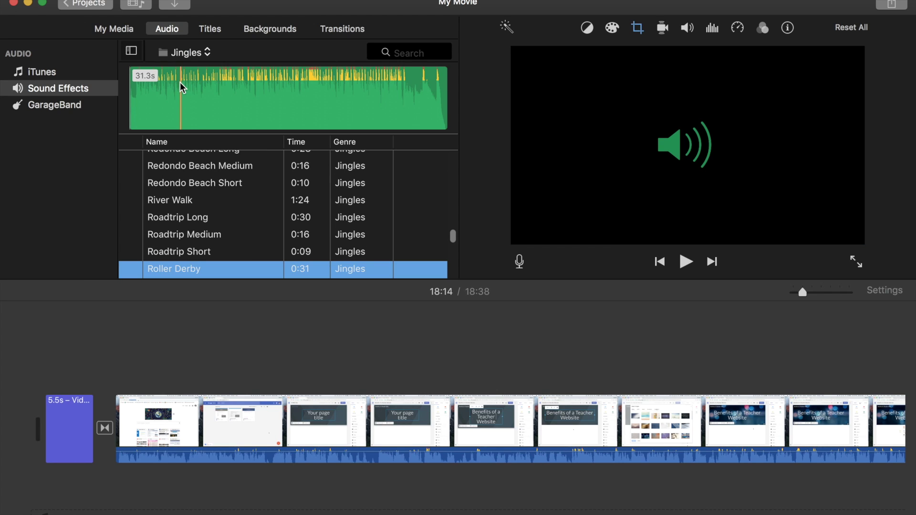
left_click(195, 56)
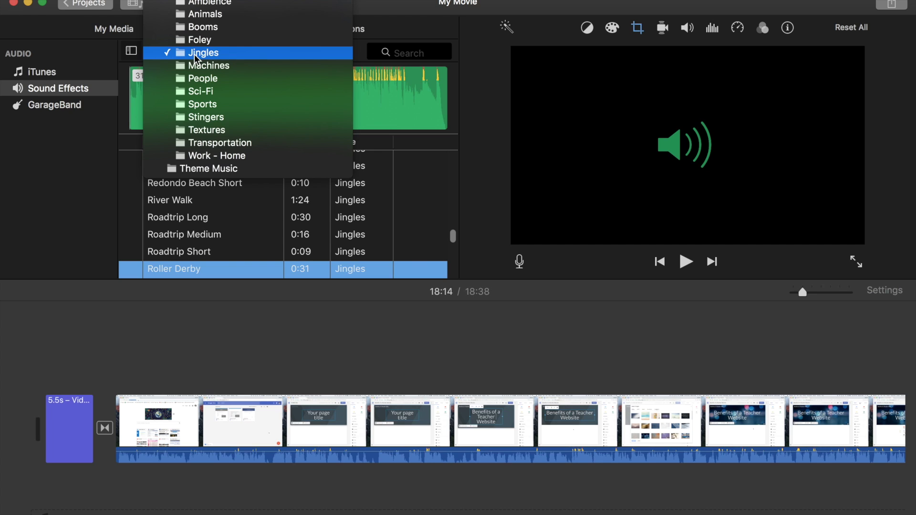
scroll(219, 57, "up", 2)
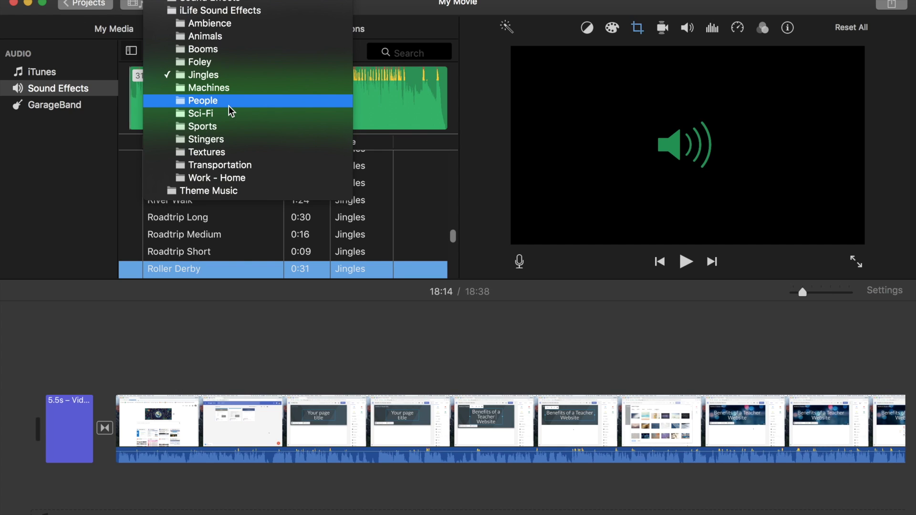
left_click(208, 77)
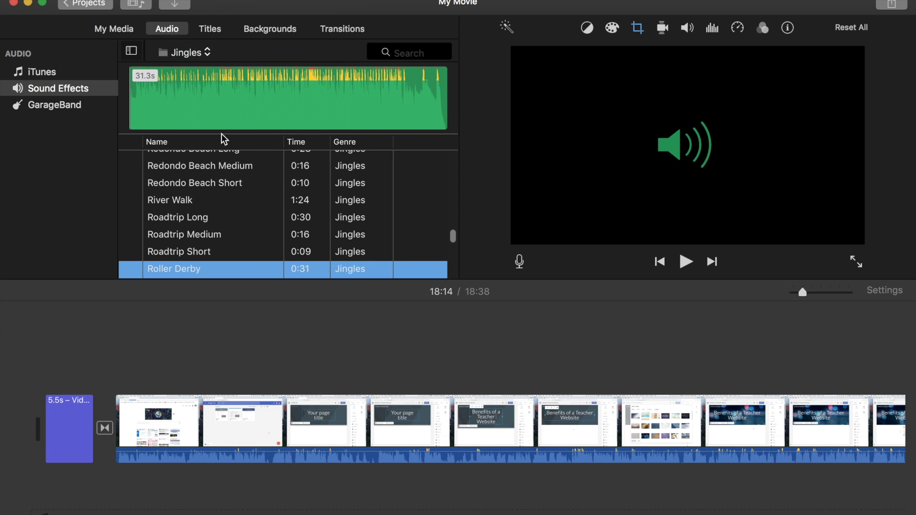
- Find the Havana jingle and add it as an audio track beneath the video, starting at the opening title
scroll(317, 200, "up", 15)
scroll(316, 202, "up", 15)
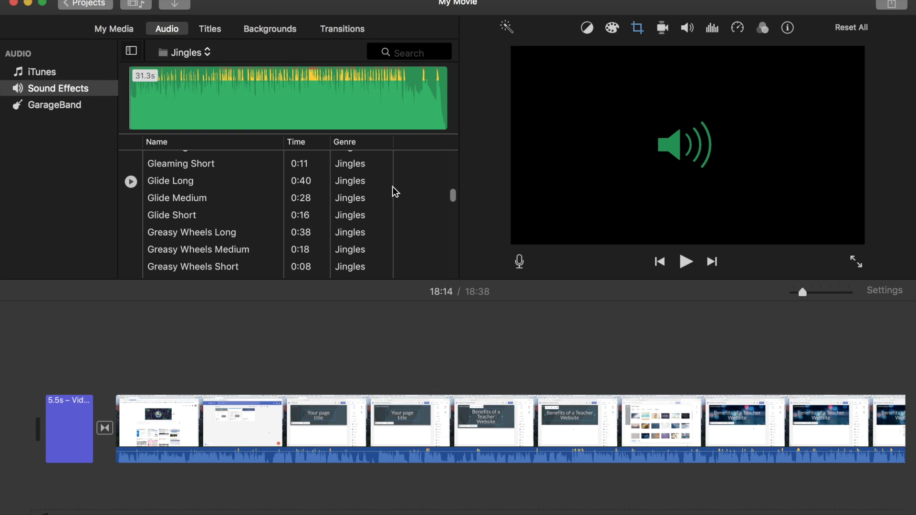
scroll(395, 191, "down", 10)
scroll(393, 191, "down", 2)
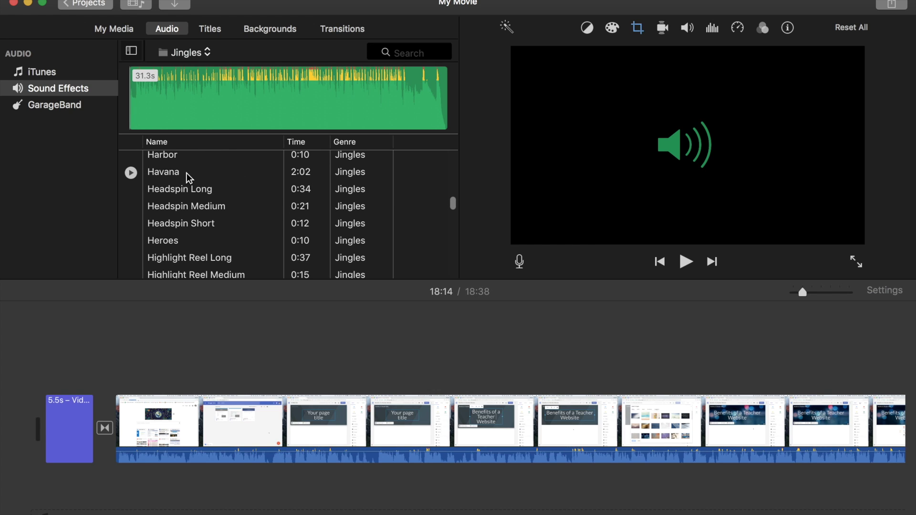
left_click(171, 177)
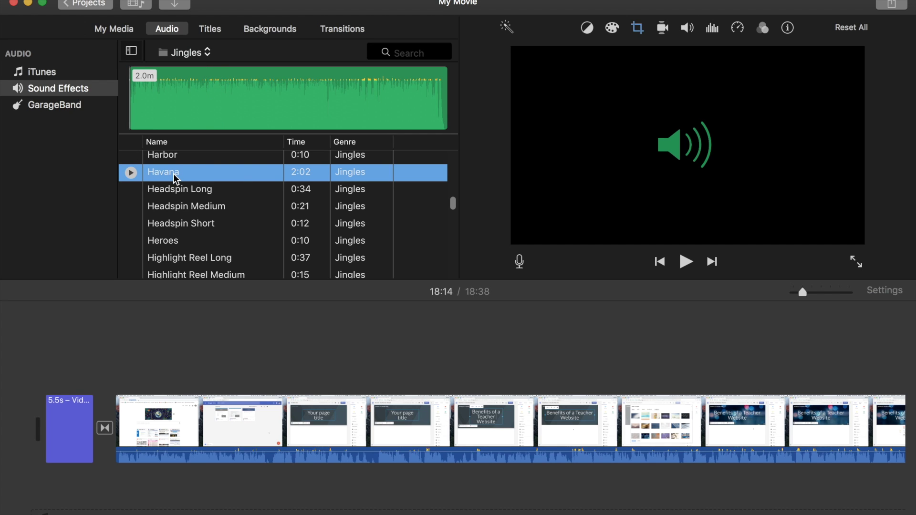
left_click_drag(145, 362, 38, 496)
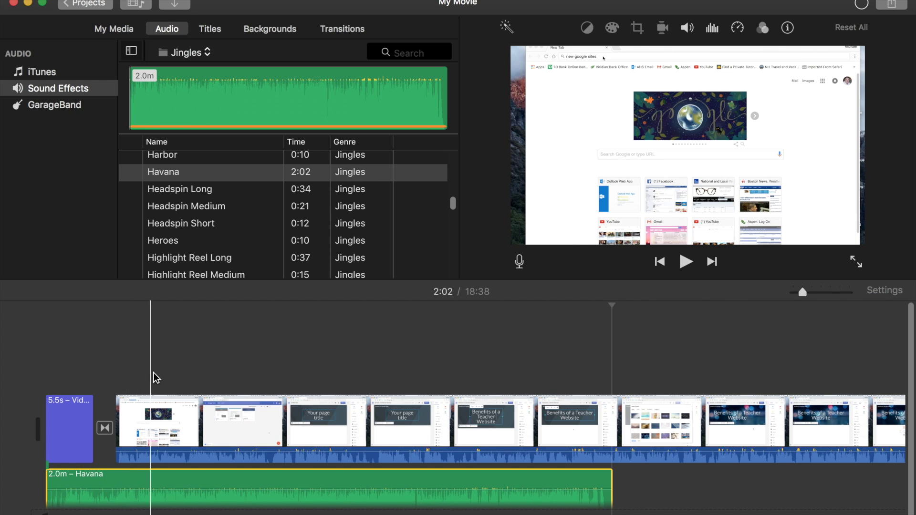
scroll(232, 382, "down", 1)
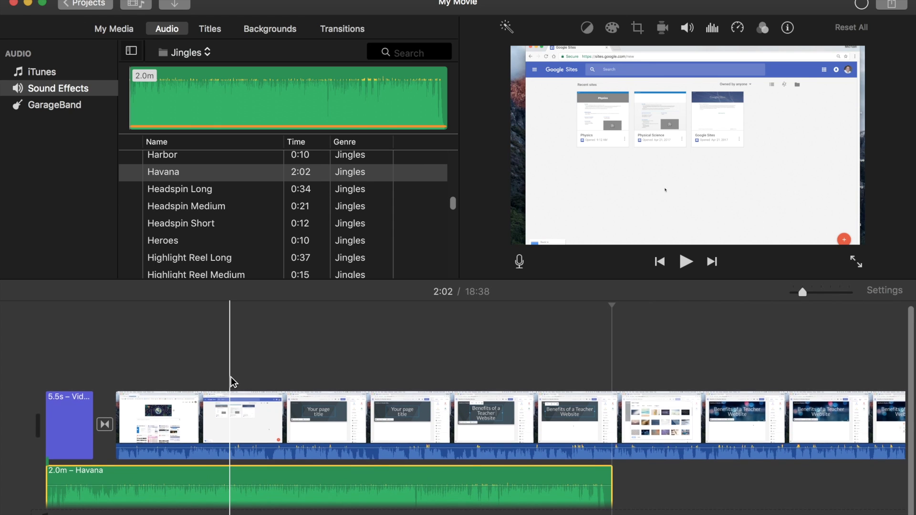
- Lower the volume of the Havana music track beneath the video
scroll(643, 359, "down", 1)
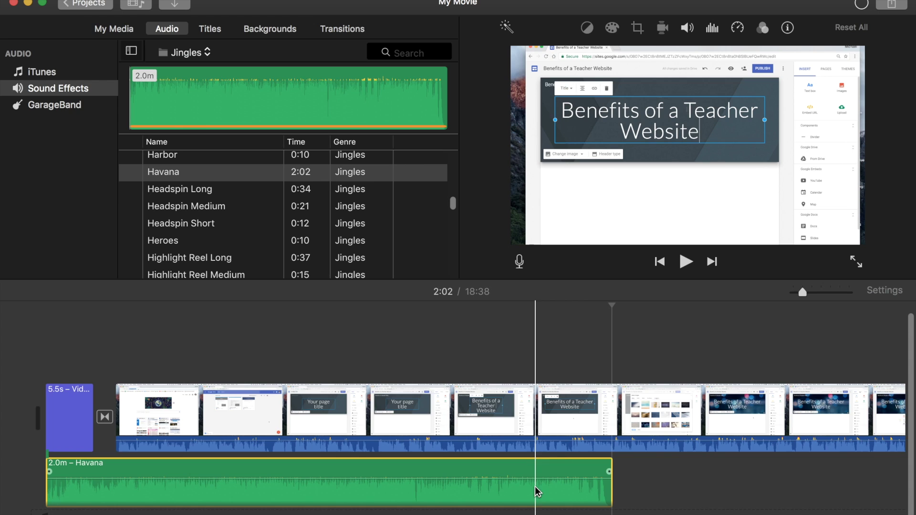
left_click(491, 480)
left_click_drag(492, 480, 490, 492)
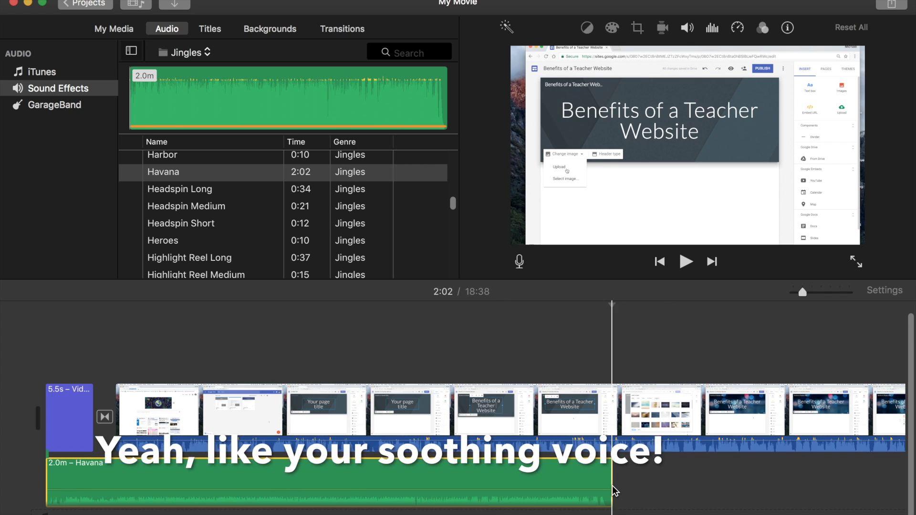
- Shorten the Havana track from its end to 1.9 minutes and add a fade-out at its end
left_click_drag(610, 488, 585, 486)
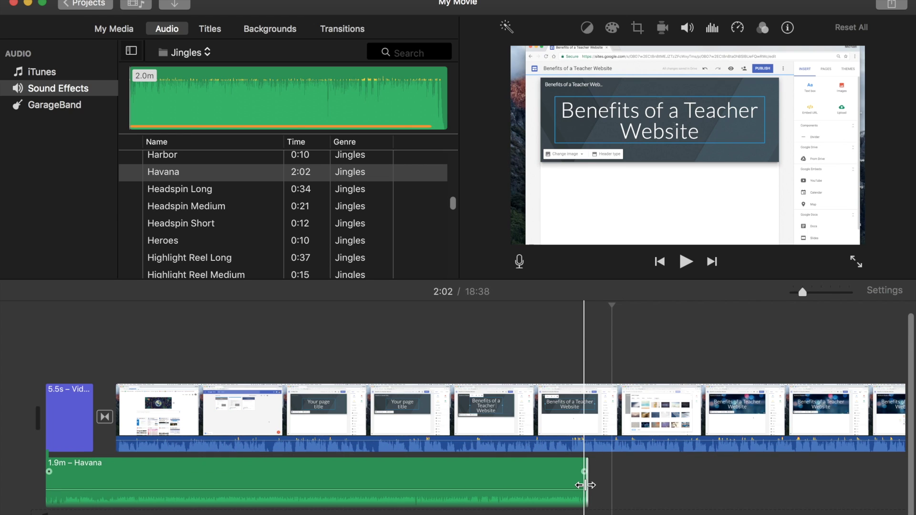
mouse_move(585, 486)
left_mouse_down()
mouse_move(523, 481)
mouse_move(591, 480)
mouse_move(583, 473)
left_mouse_up()
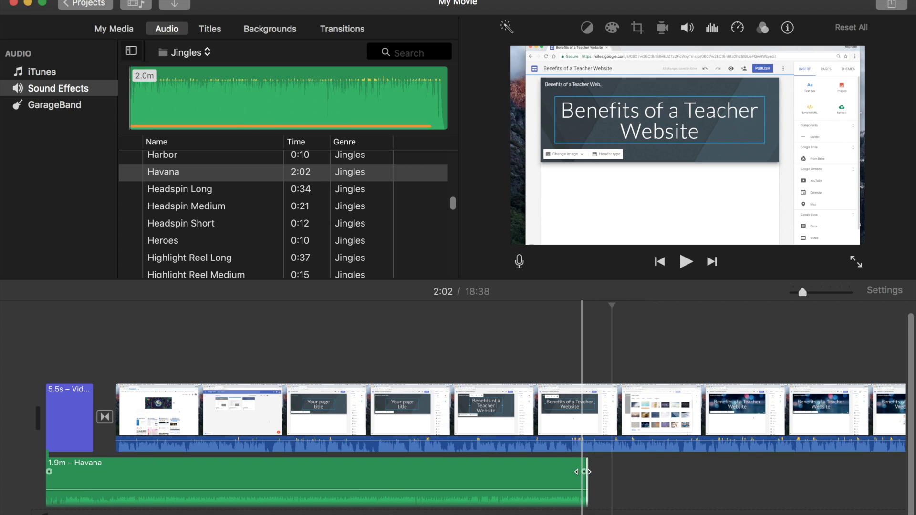
left_click(583, 473)
left_click_drag(573, 472, 550, 472)
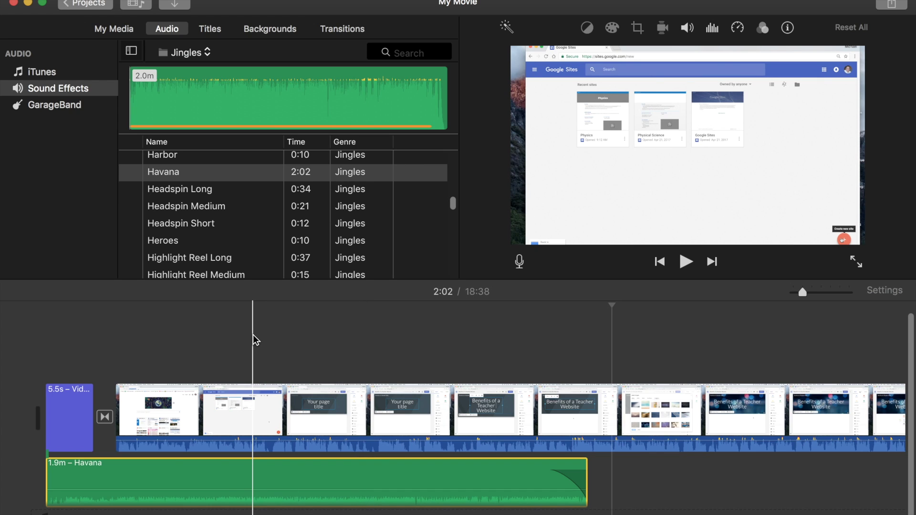
- Add the Cartoon Boing sound effect from the Stingers category beneath the early part of the first recording
mouse_move(177, 470)
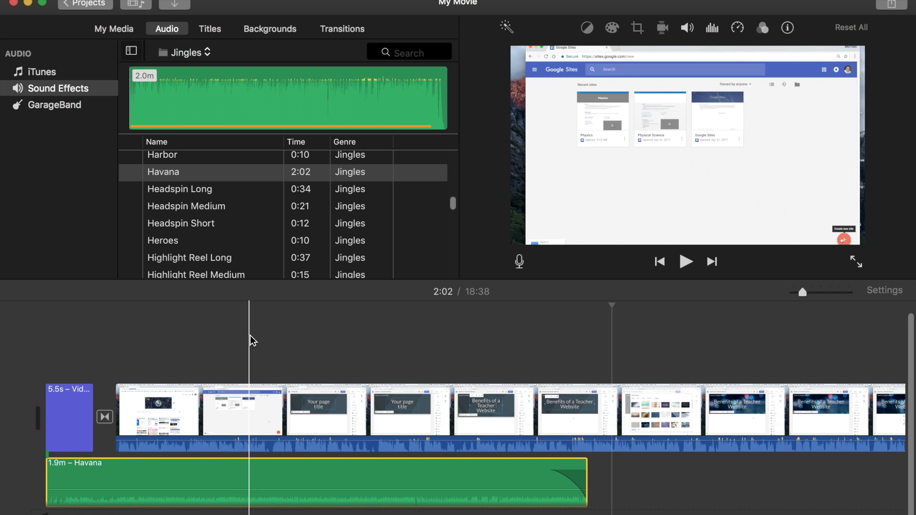
left_click(184, 53)
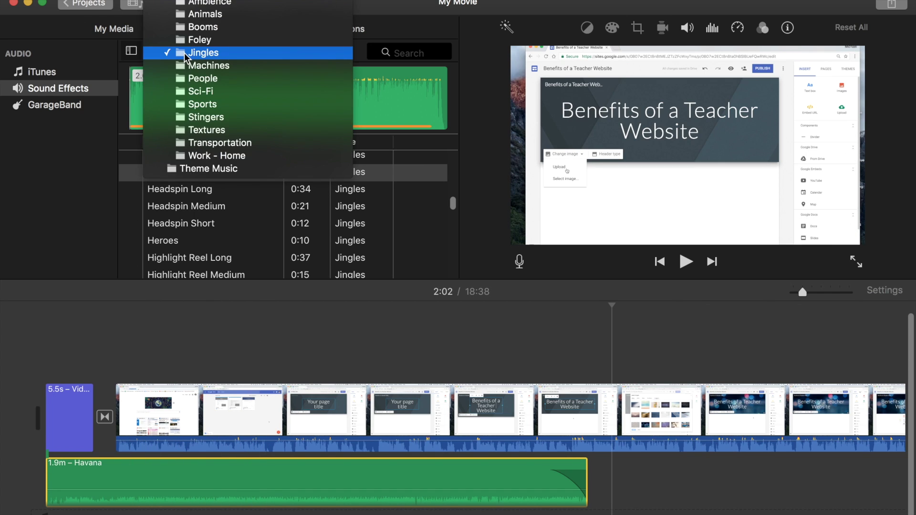
left_click(208, 115)
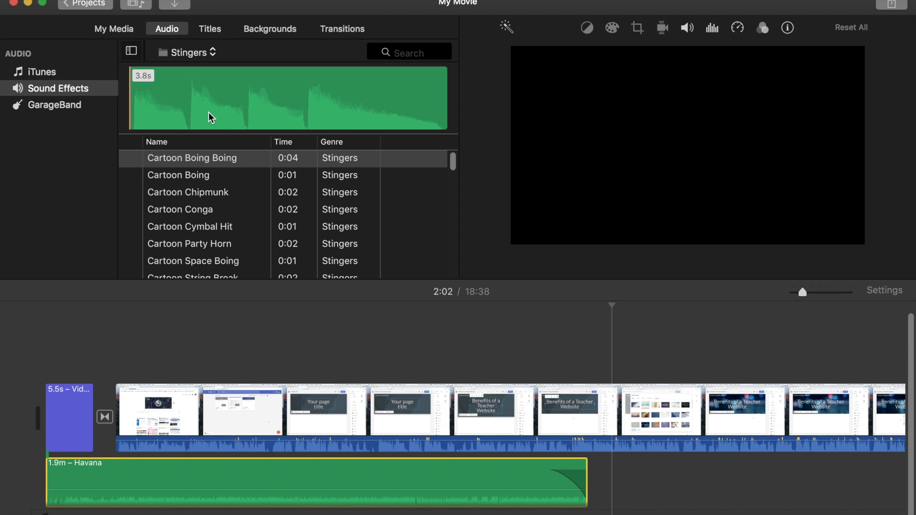
left_click(182, 177)
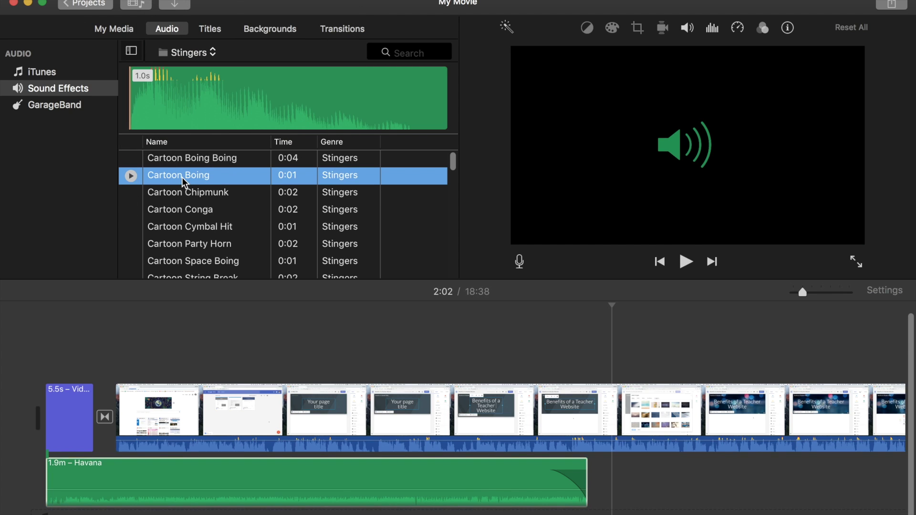
left_click_drag(182, 177, 216, 335)
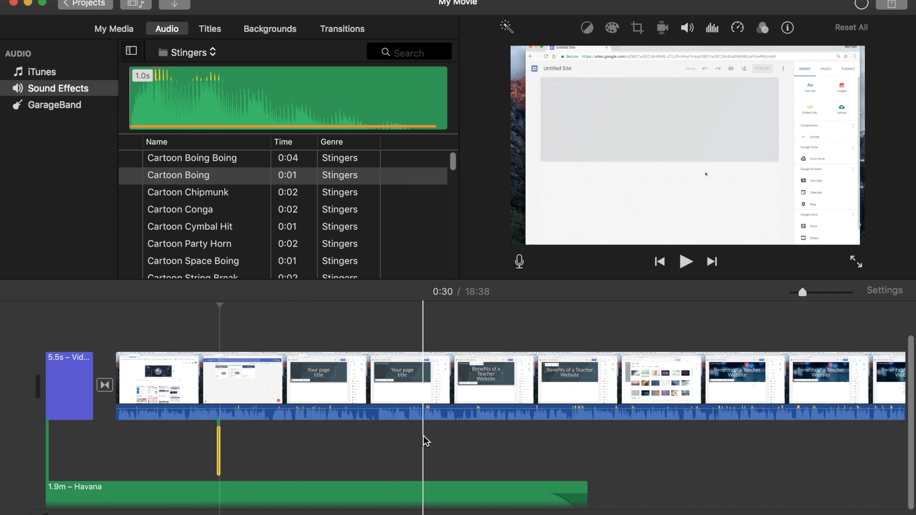
- Add the Acoustic Sunrise jingle from the Jingles category to the timeline, starting where the Havana track ends
scroll(423, 439, "down", 2)
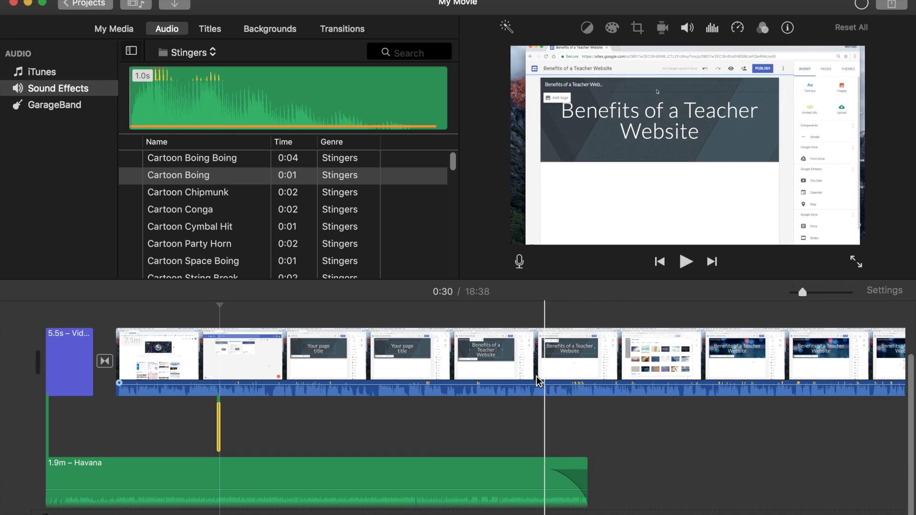
left_click(190, 50)
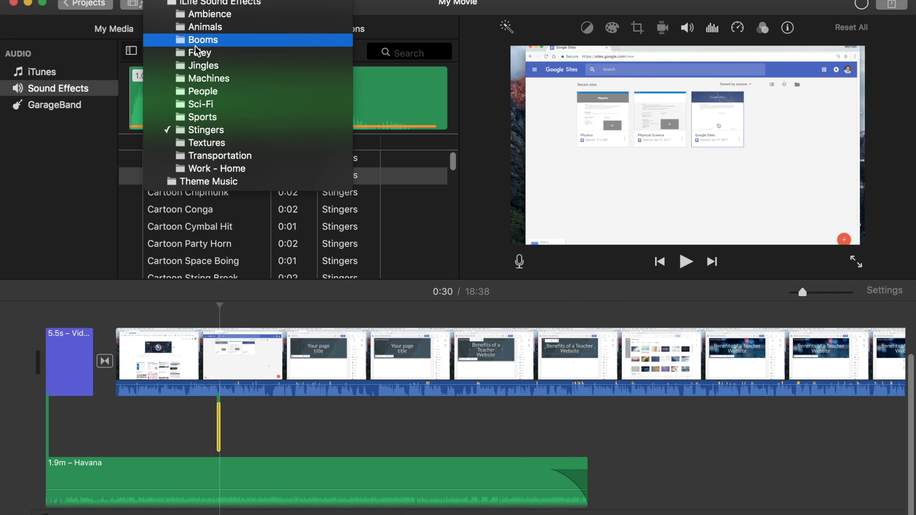
left_click(198, 68)
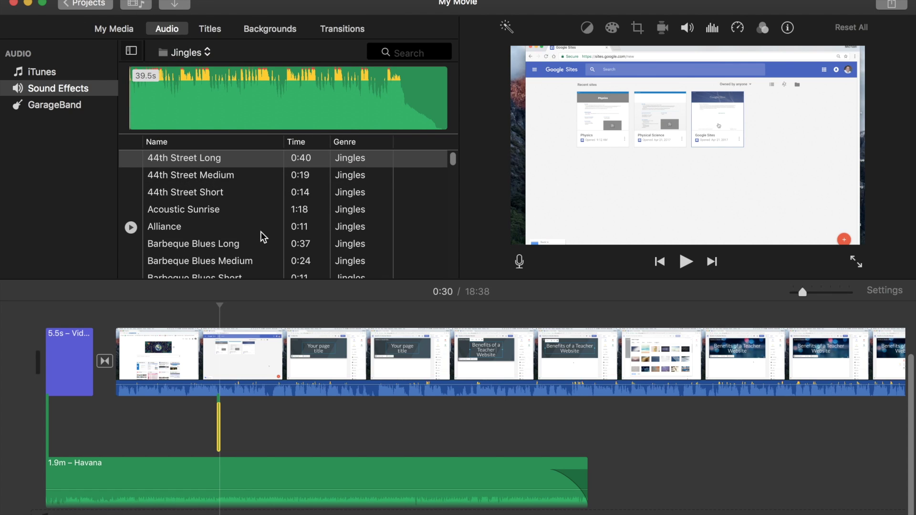
left_click(182, 210)
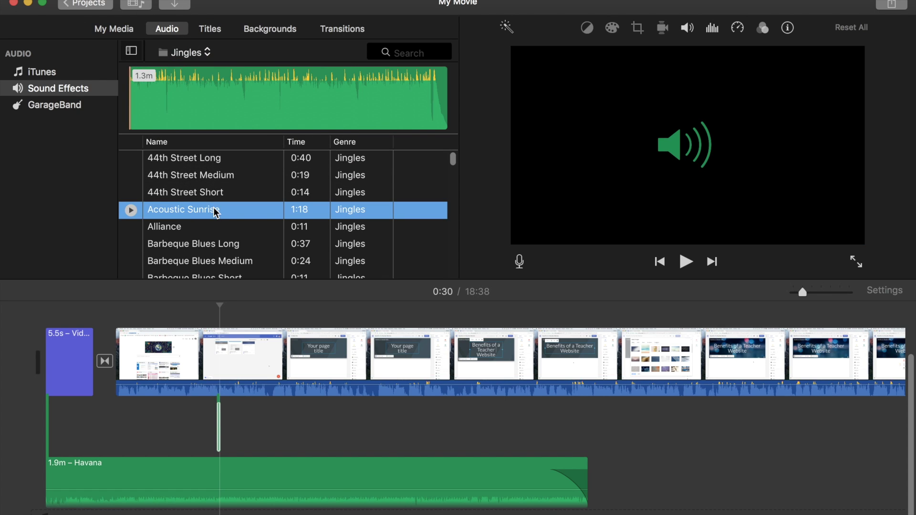
left_click_drag(216, 212, 588, 479)
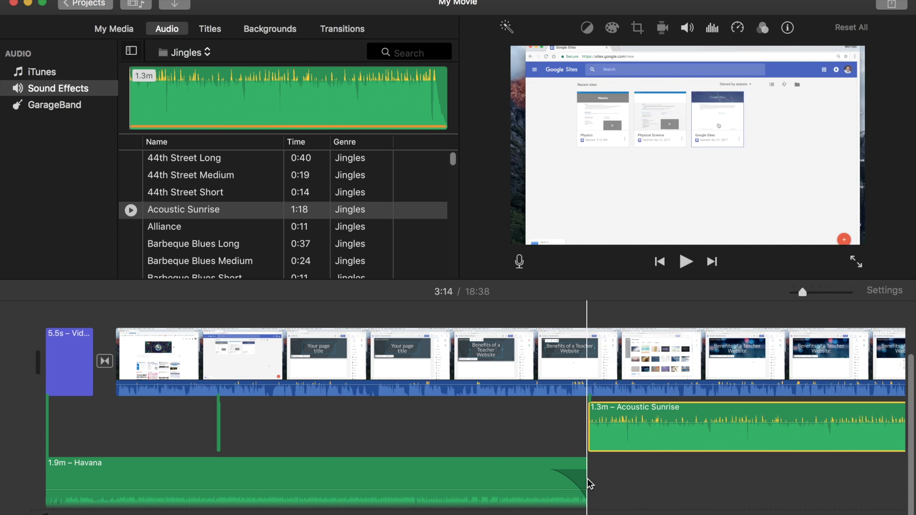
- Lower the volume of the Acoustic Sunrise track beneath the first recording
scroll(503, 434, "right", 3)
scroll(503, 434, "right", 4)
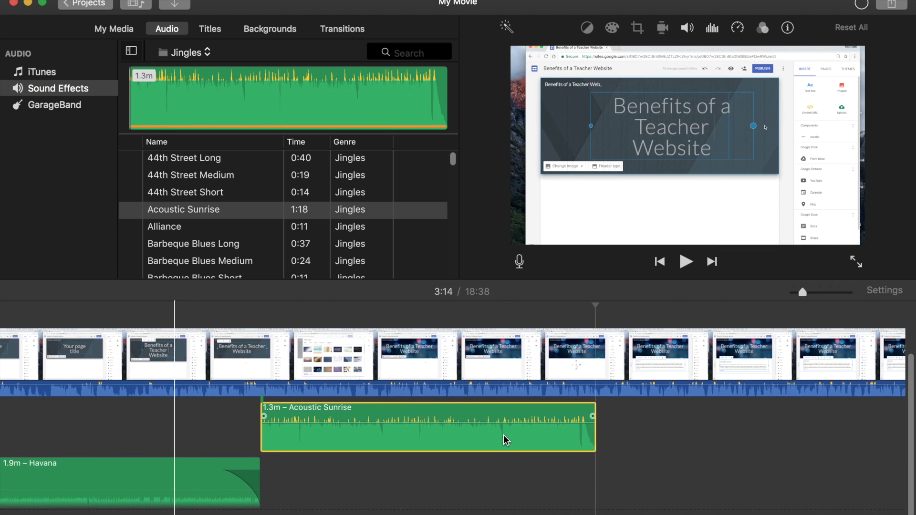
left_click(529, 424)
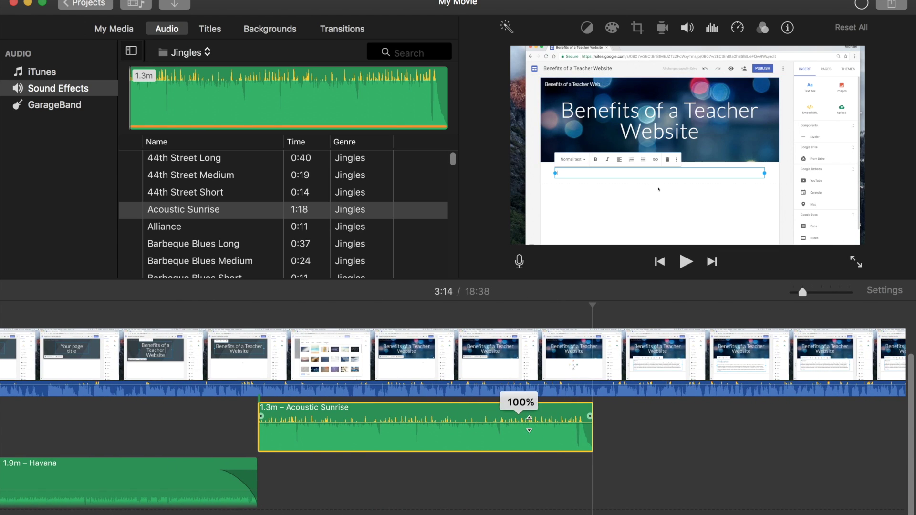
left_click_drag(529, 423, 528, 435)
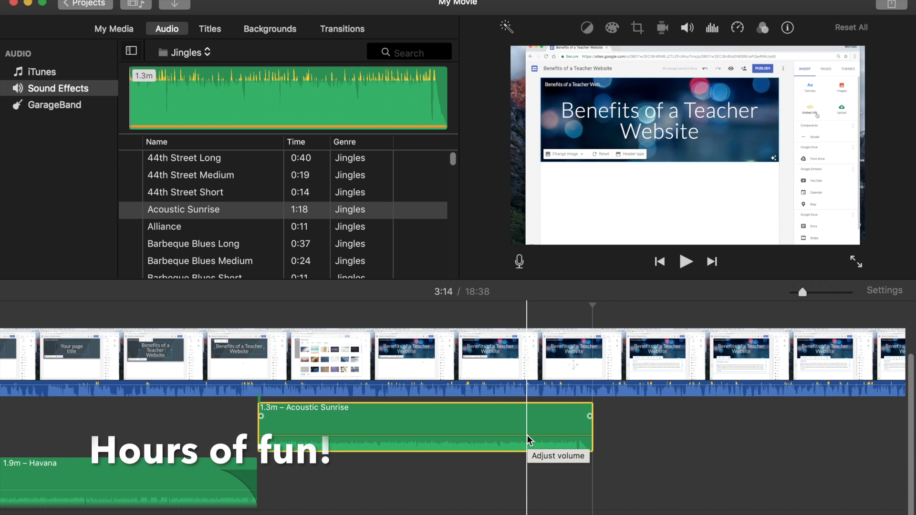
- Copy the Acoustic Sunrise track and paste three copies after it, extending the music to the end of the first recording
scroll(654, 447, "right", 5)
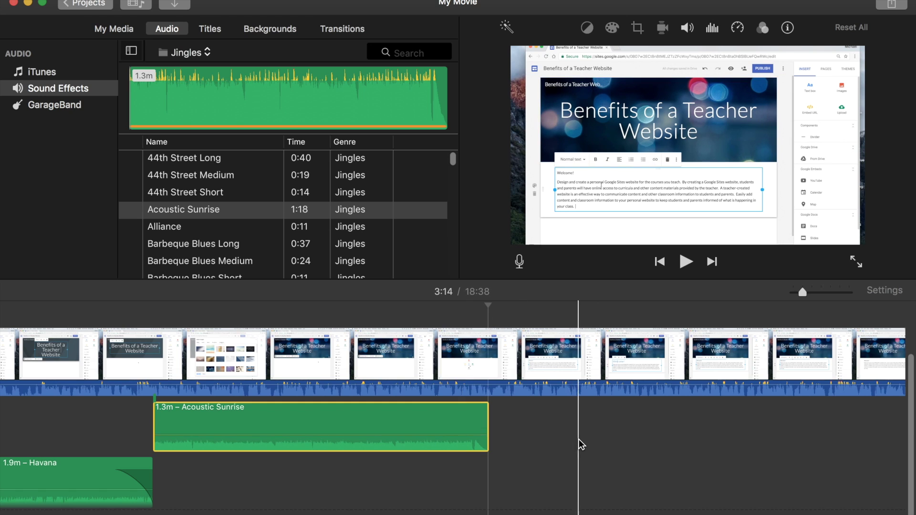
scroll(580, 441, "right", 3)
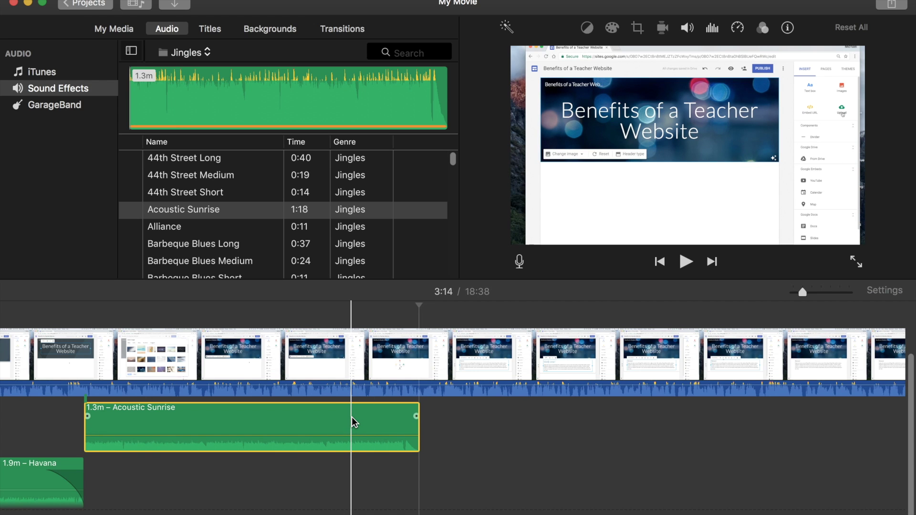
scroll(351, 417, "right", 1)
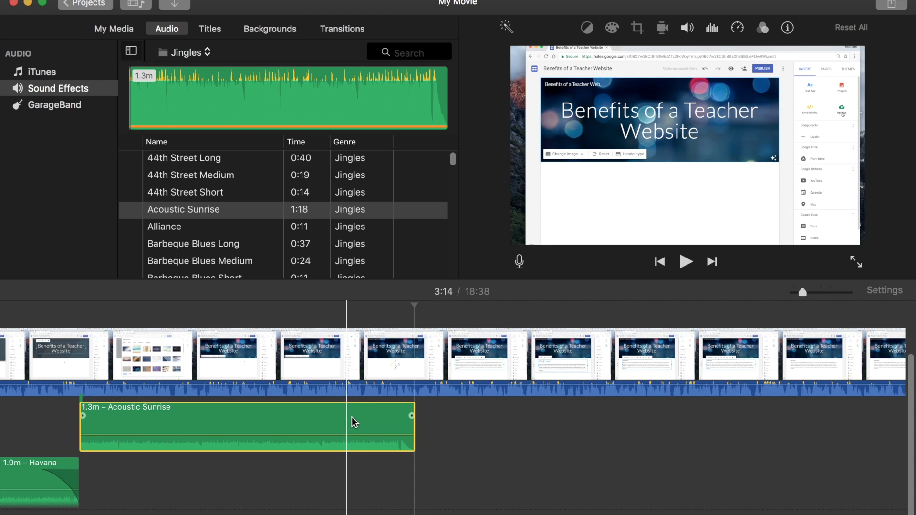
key("super+c")
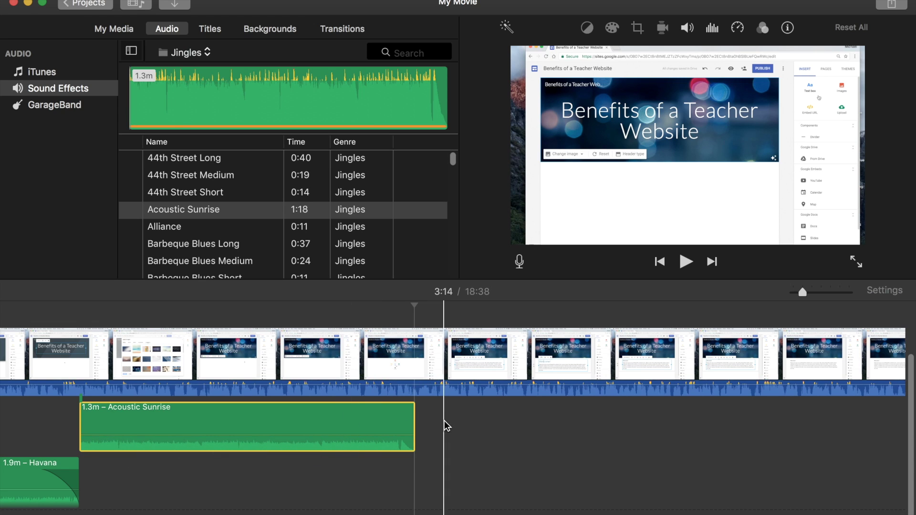
key("super+v")
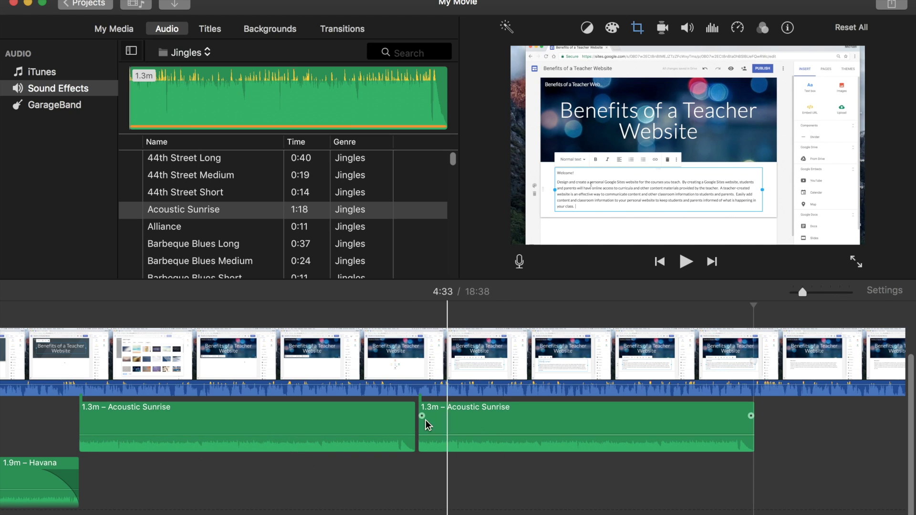
left_click(460, 437)
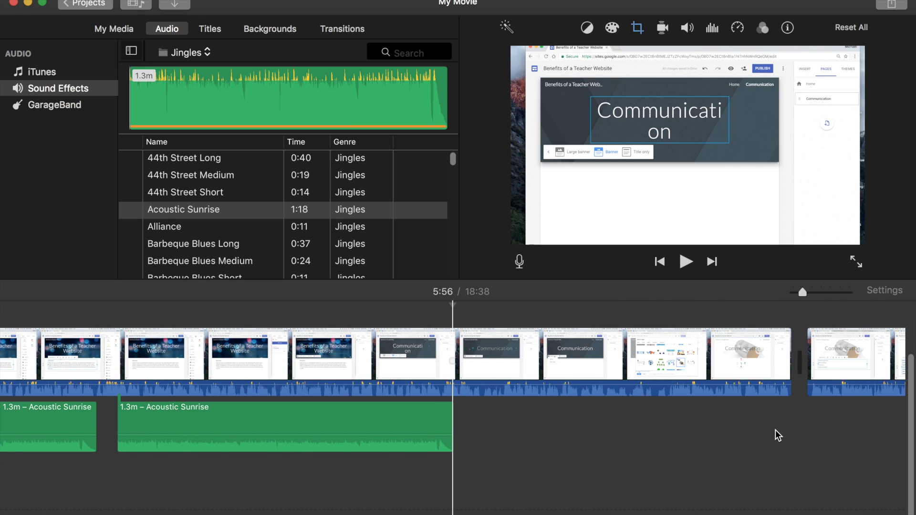
key("super+v")
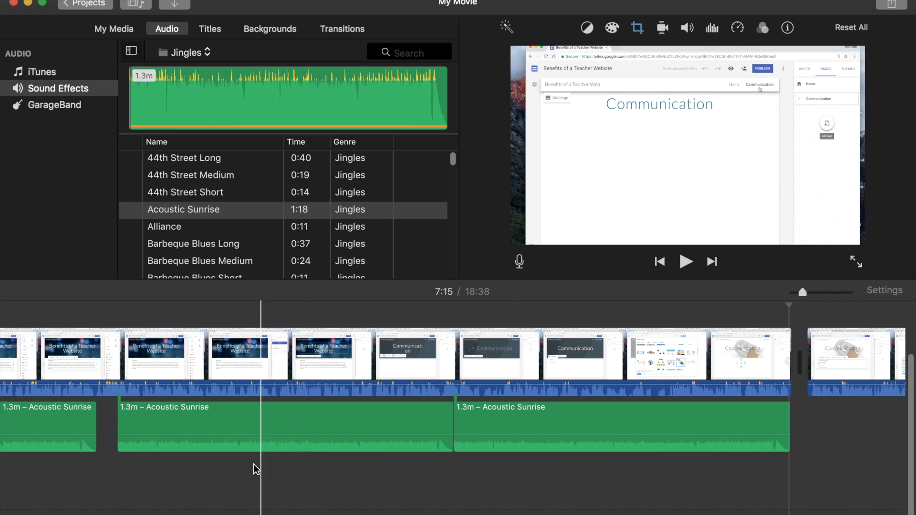
- Add a Cube transition between the first and second screen recordings
scroll(254, 465, "left", 8)
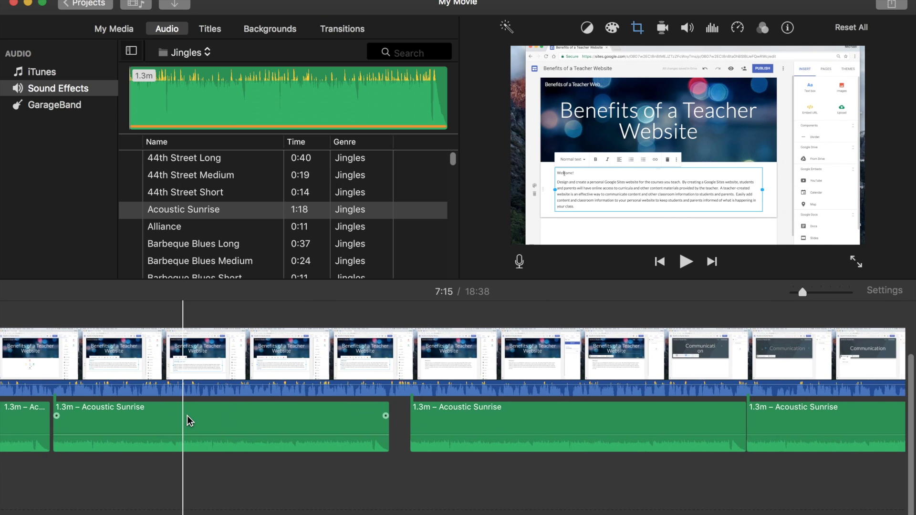
scroll(187, 416, "right", 12)
scroll(188, 416, "right", 7)
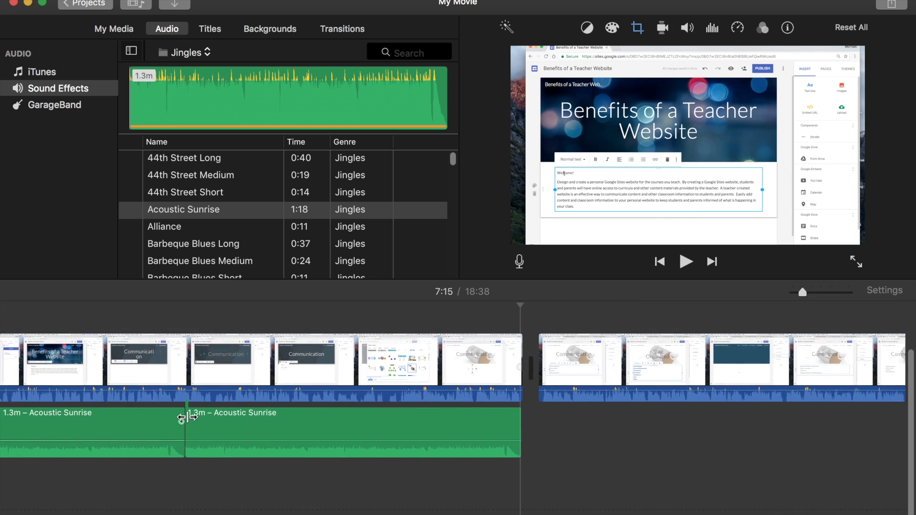
scroll(187, 416, "right", 2)
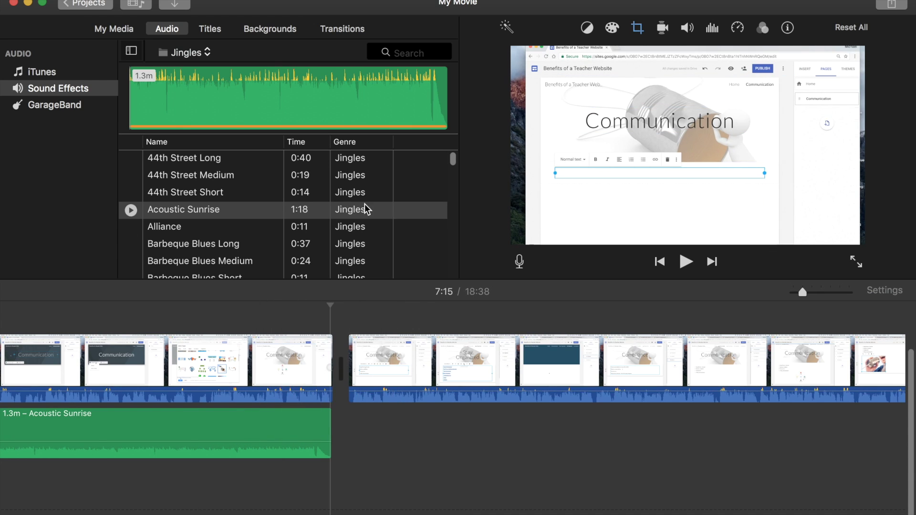
left_click(341, 29)
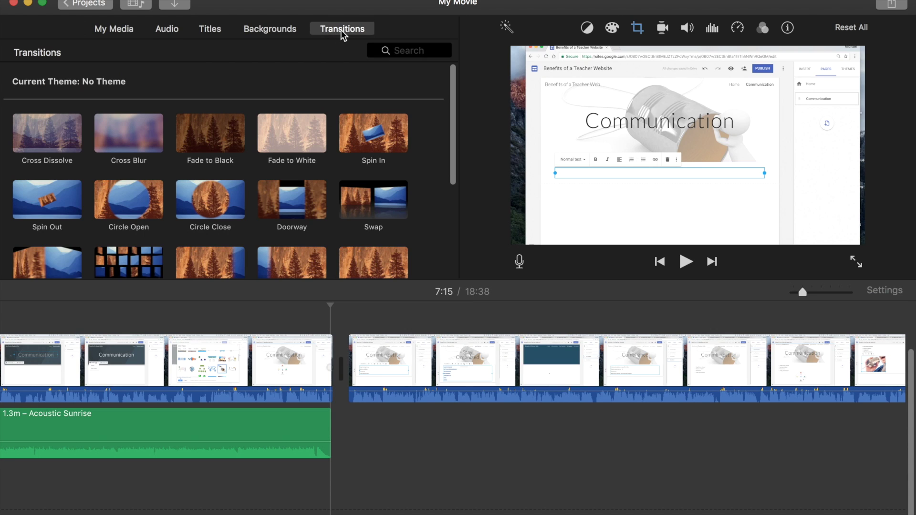
scroll(431, 202, "down", 2)
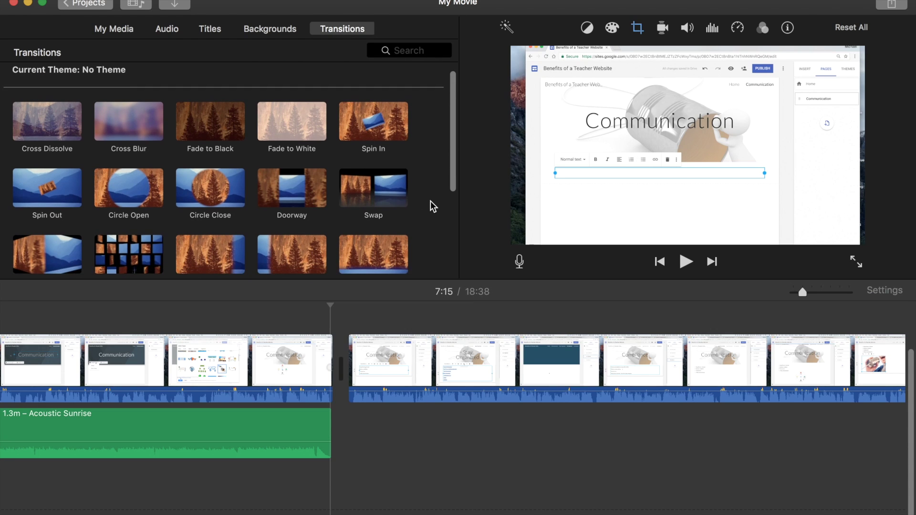
left_click_drag(55, 245, 329, 369)
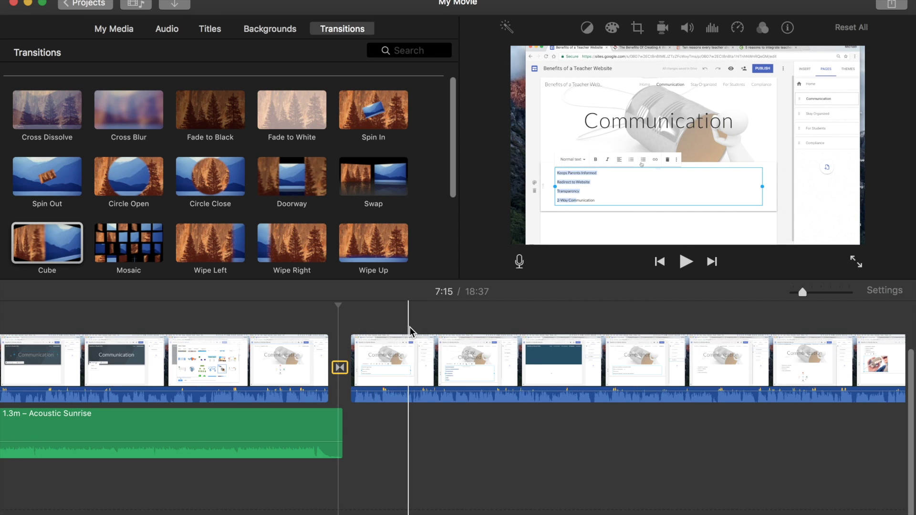
- Go back to the start of the timeline and display the project's media clips
scroll(410, 327, "up", 3)
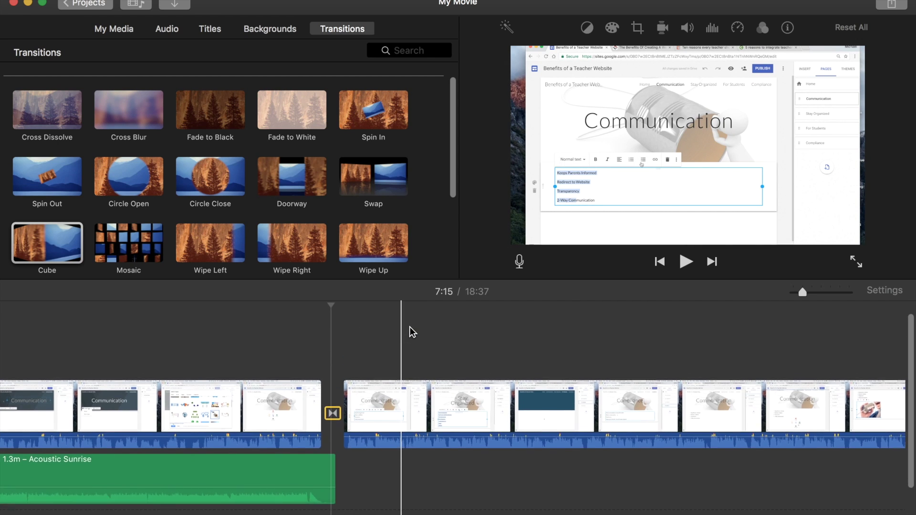
scroll(410, 327, "left", 3)
scroll(411, 328, "left", 10)
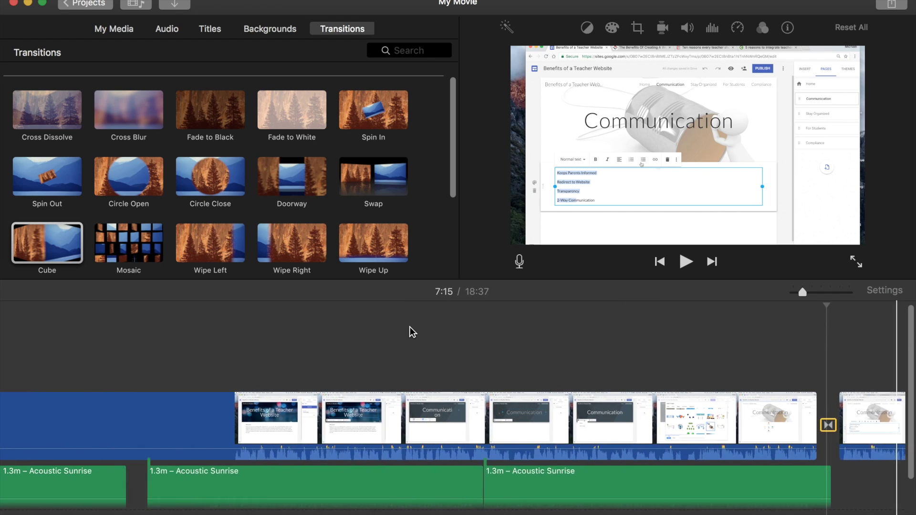
scroll(410, 327, "left", 10)
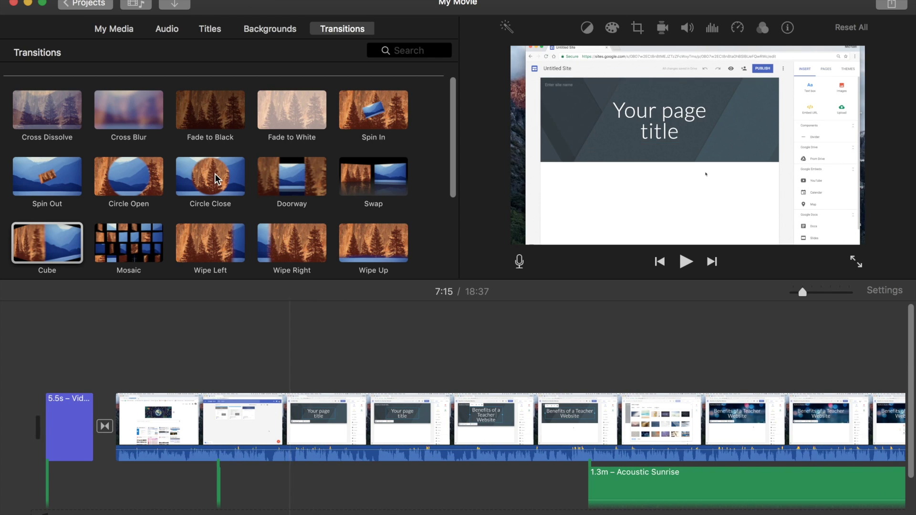
left_click(120, 33)
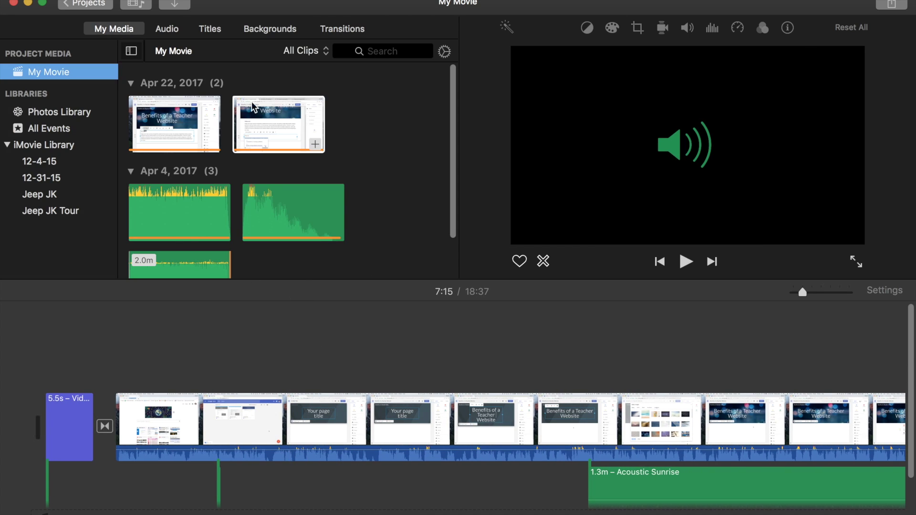
- Look through the sound effect categories available in the audio library without changing the Jingles selection
left_click(173, 37)
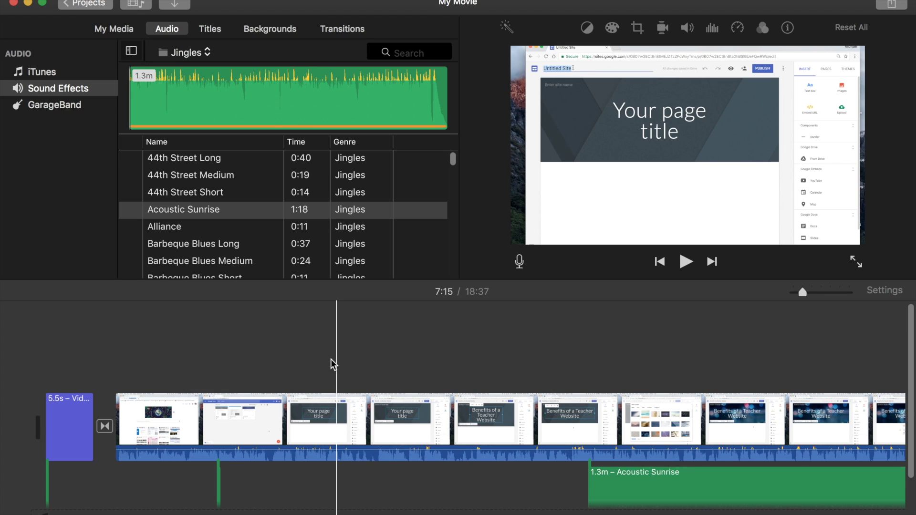
left_click(268, 111)
left_click(192, 55)
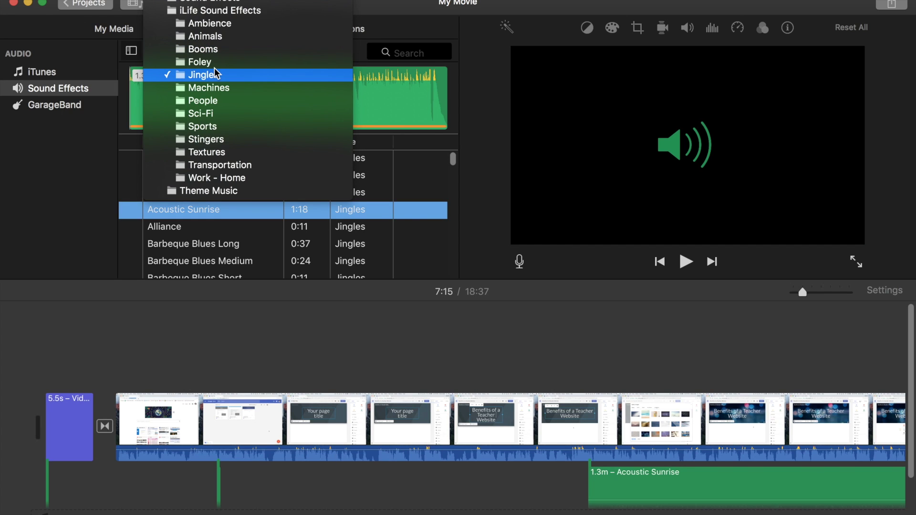
left_click(465, 154)
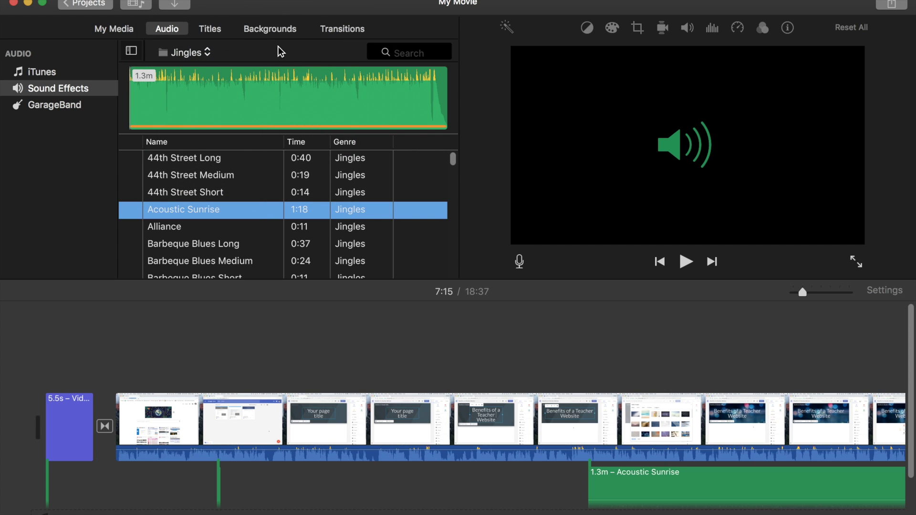
- Add a Reveal Lower Third title above the first screen recording with the text "This is very interesting."
left_click(215, 32)
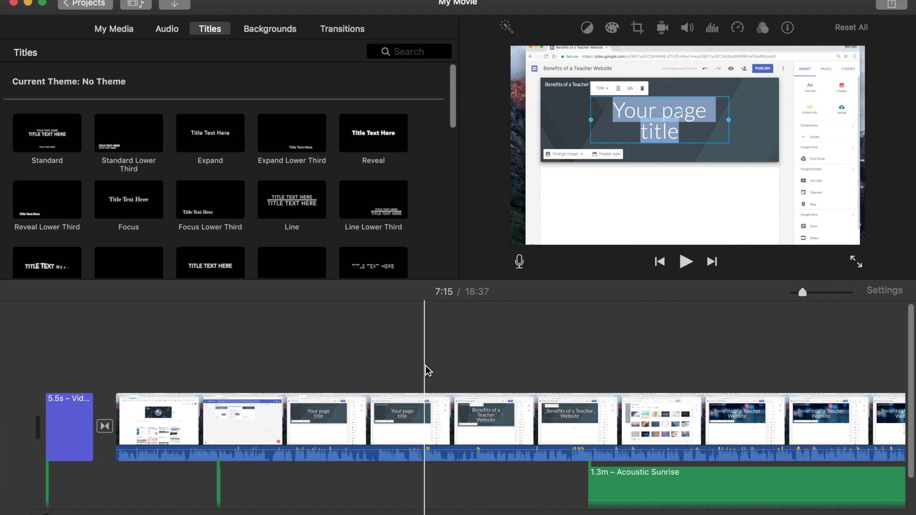
mouse_move(52, 200)
left_mouse_down()
mouse_move(222, 253)
mouse_move(418, 331)
left_mouse_up()
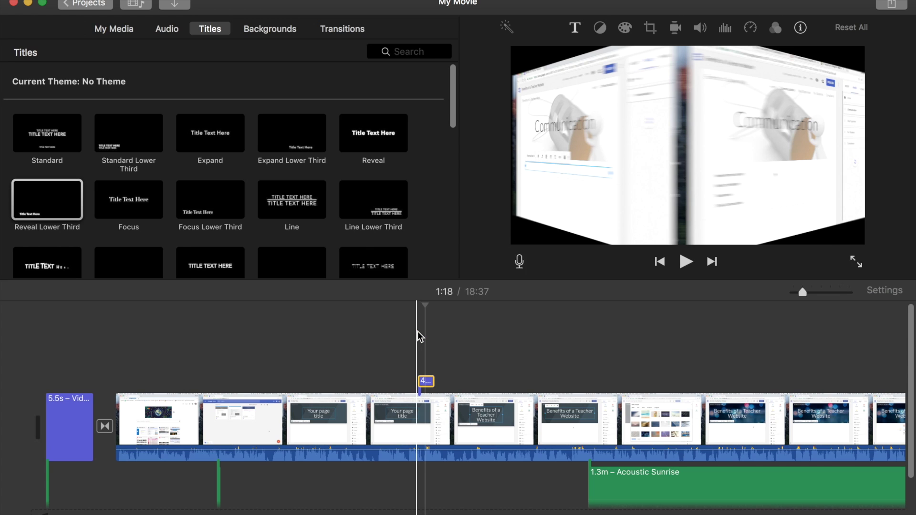
type("Thi")
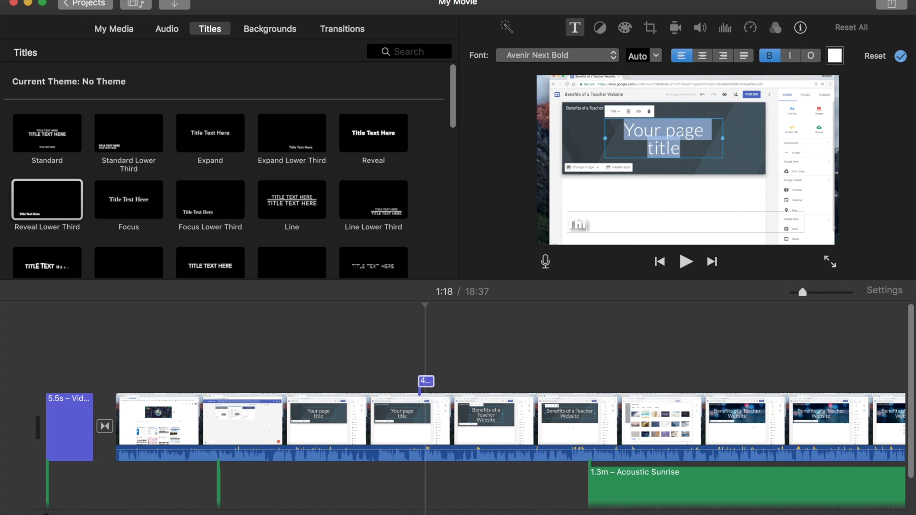
type("s is very interesting.")
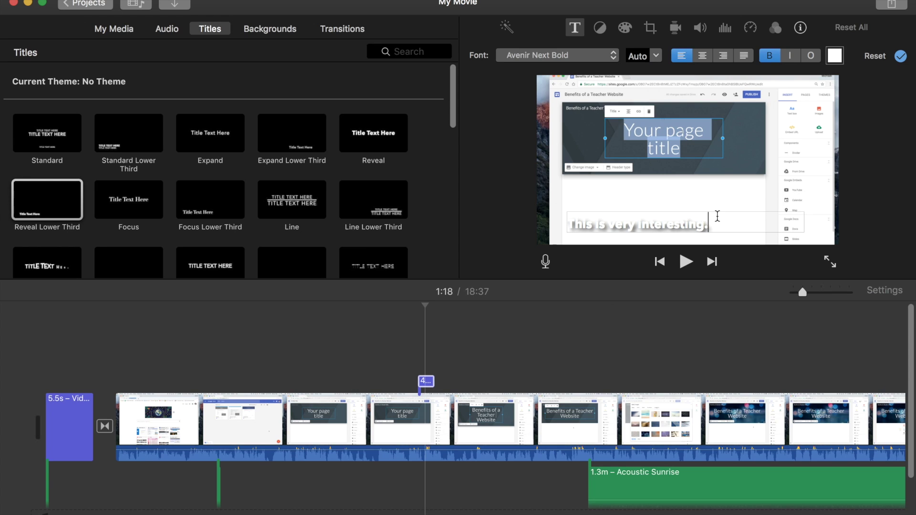
- Change the text colour of the lower-third title to black and finish editing it
left_click_drag(720, 224, 573, 227)
left_click(835, 55)
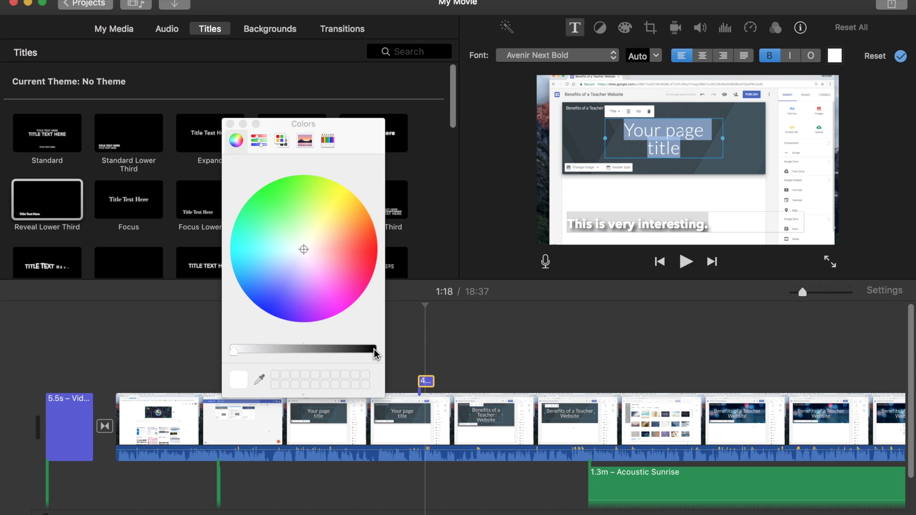
left_click(374, 351)
left_click(231, 125)
left_click(537, 333)
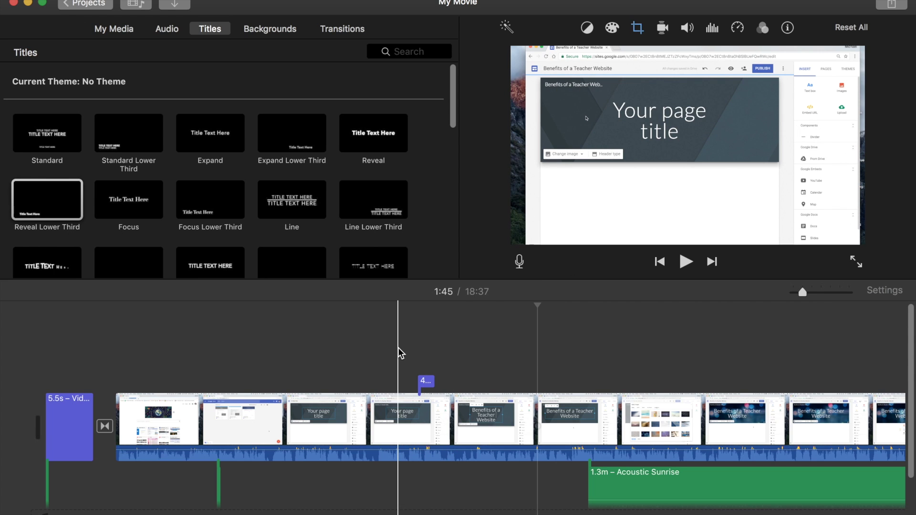
- Review the timeline past the transition between the two recordings and return the playhead to the project's start
scroll(400, 353, "right", 15)
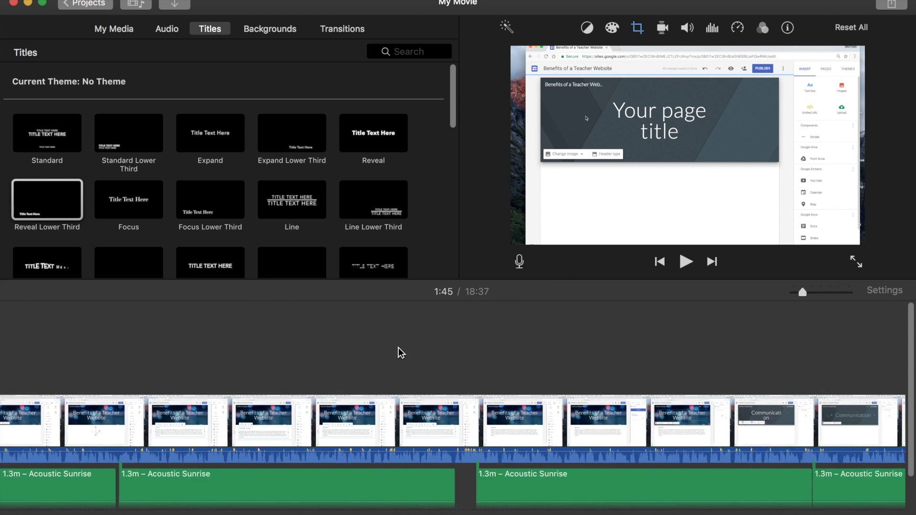
scroll(400, 353, "left", 15)
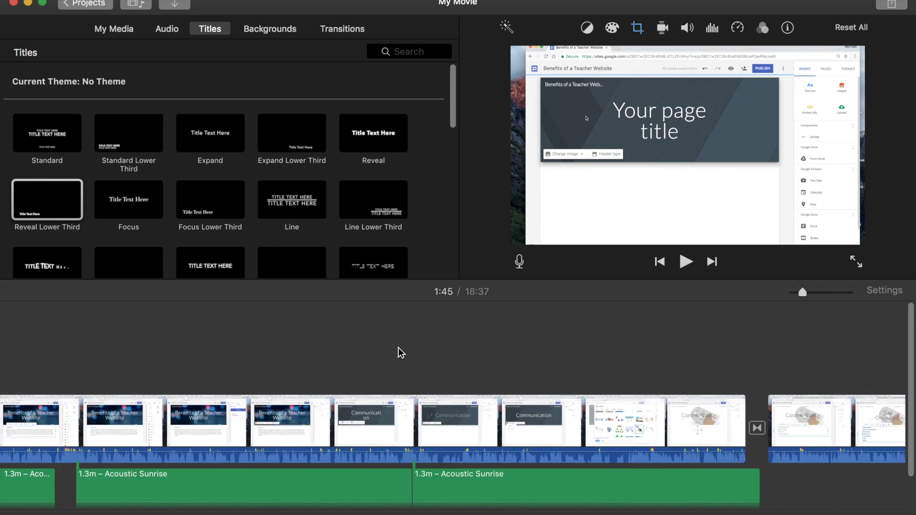
scroll(400, 353, "left", 10)
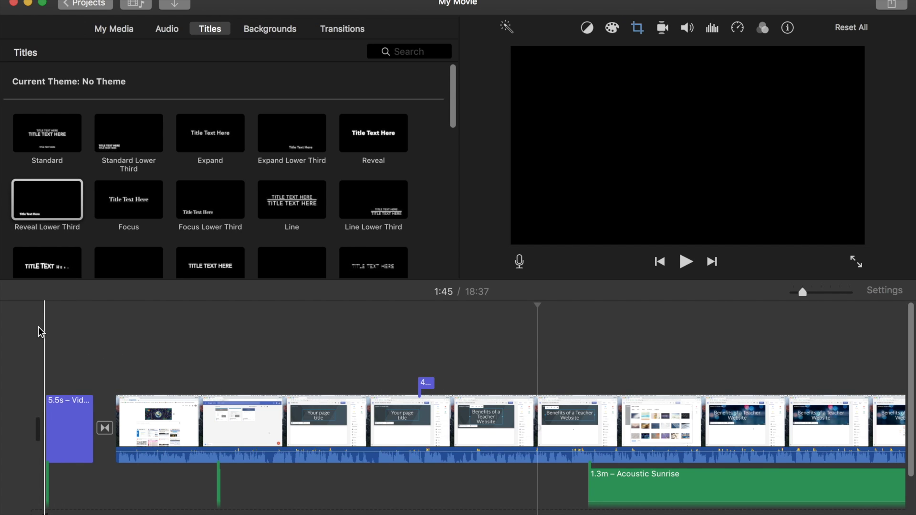
left_click(39, 327)
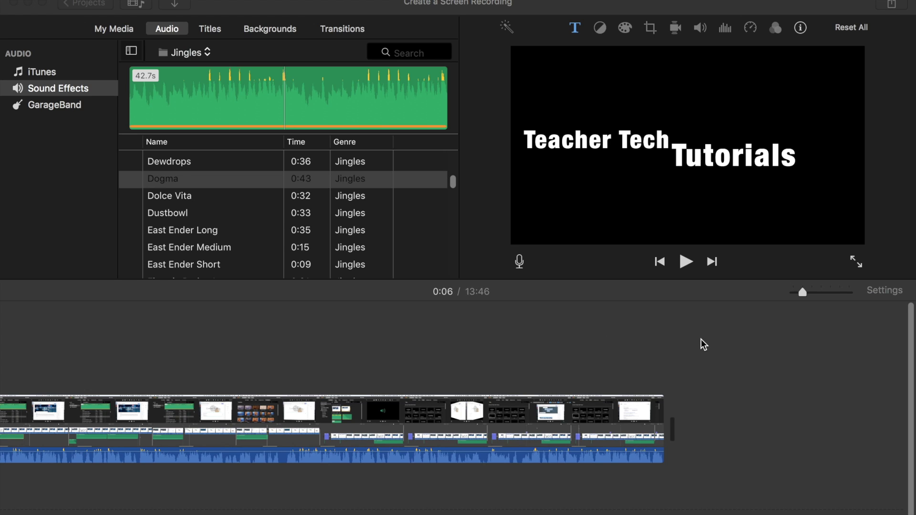
- Preview the Create a Screen Recording project in full screen, stop the playback and look through its timeline
left_click(857, 266)
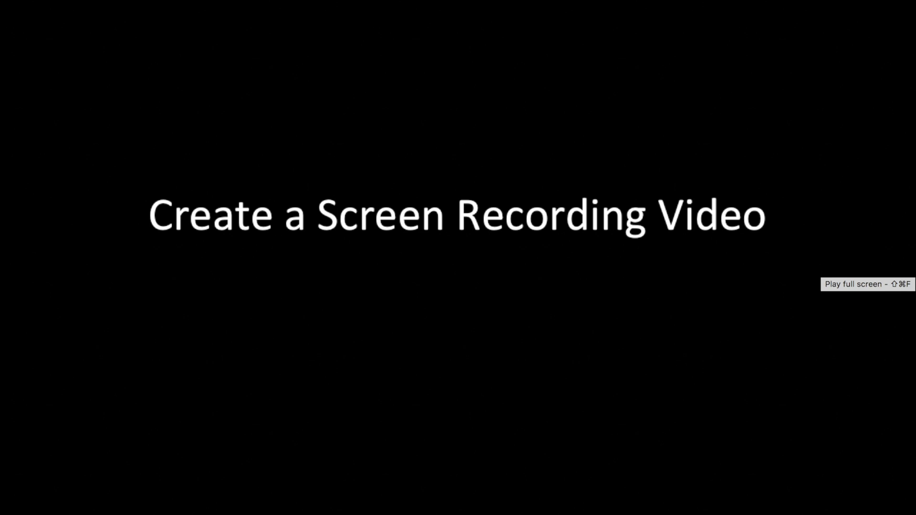
key("Escape")
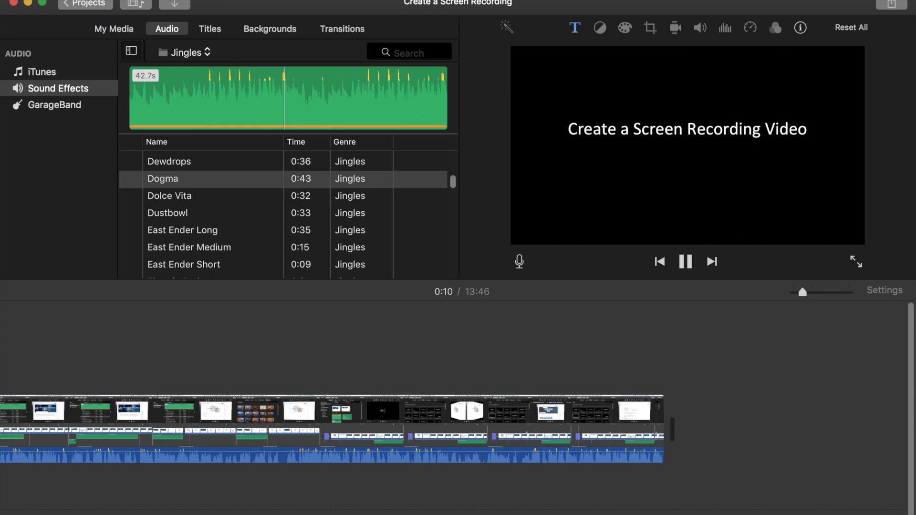
left_click(685, 261)
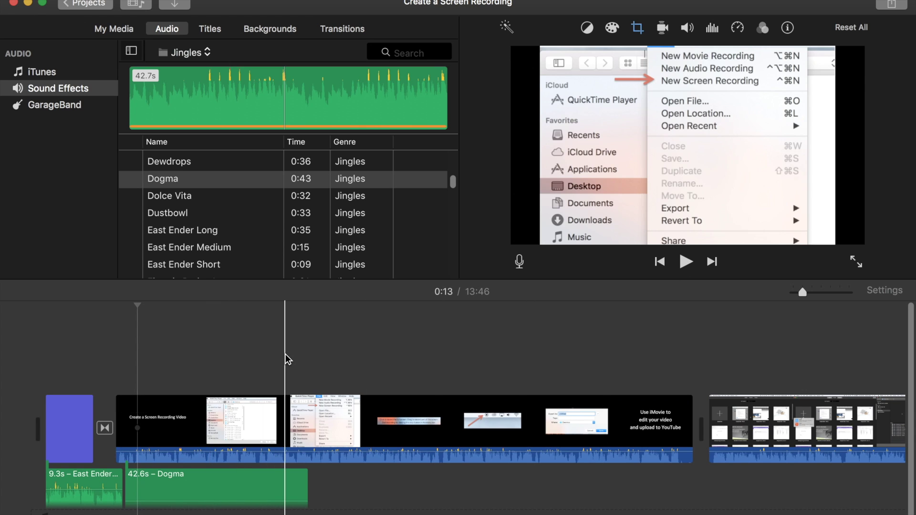
scroll(285, 355, "right", 15)
scroll(285, 354, "right", 10)
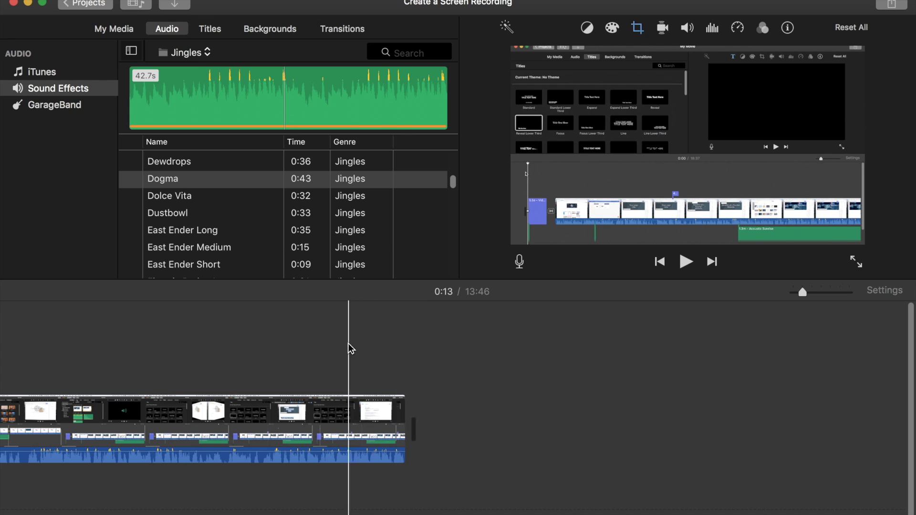
scroll(414, 350, "left", 2)
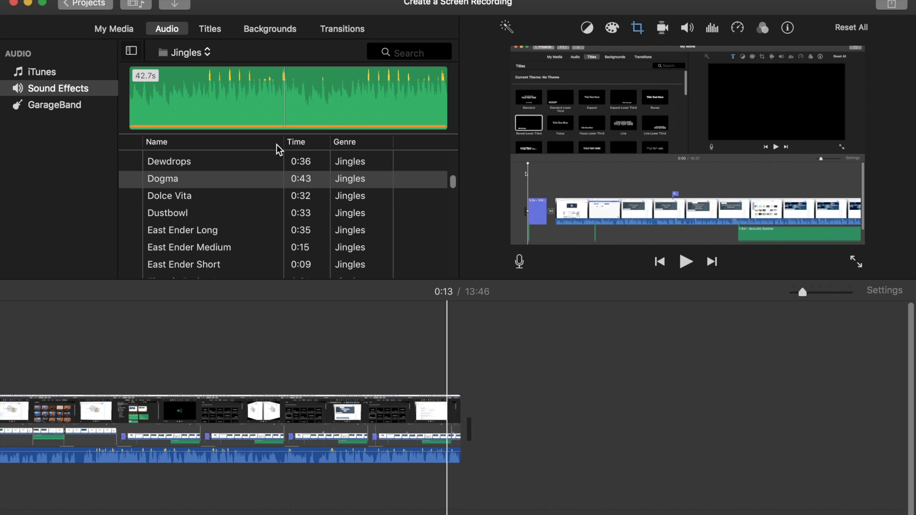
scroll(477, 349, "left", 15)
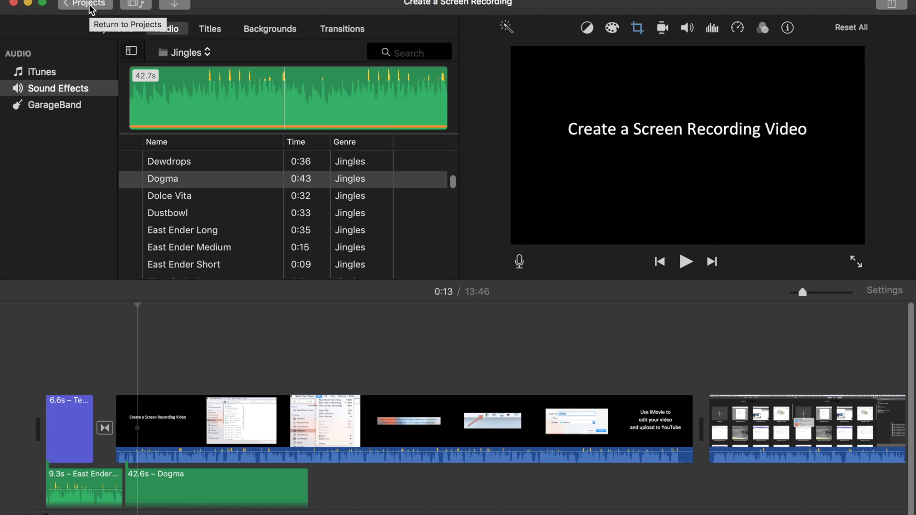
- Show the sharing destinations for the Create a Screen Recording project and close the list without choosing one
left_click(279, 67)
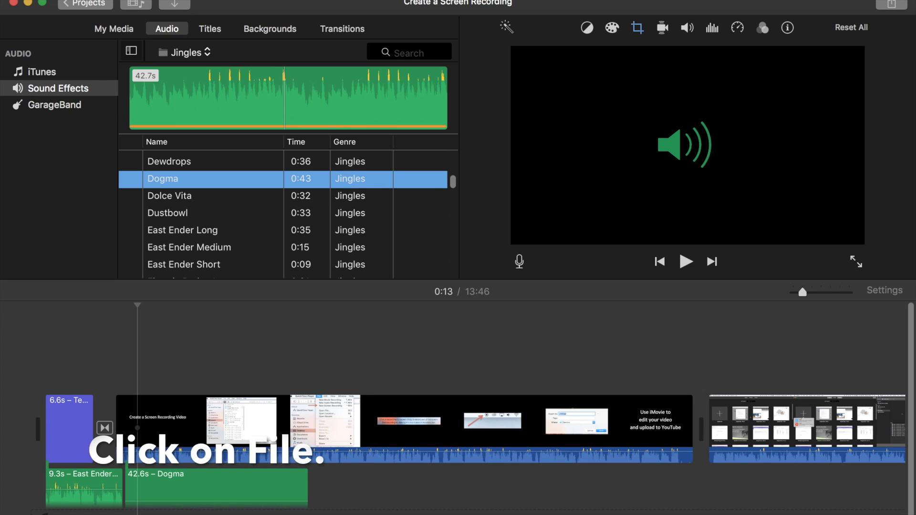
left_click(91, 0)
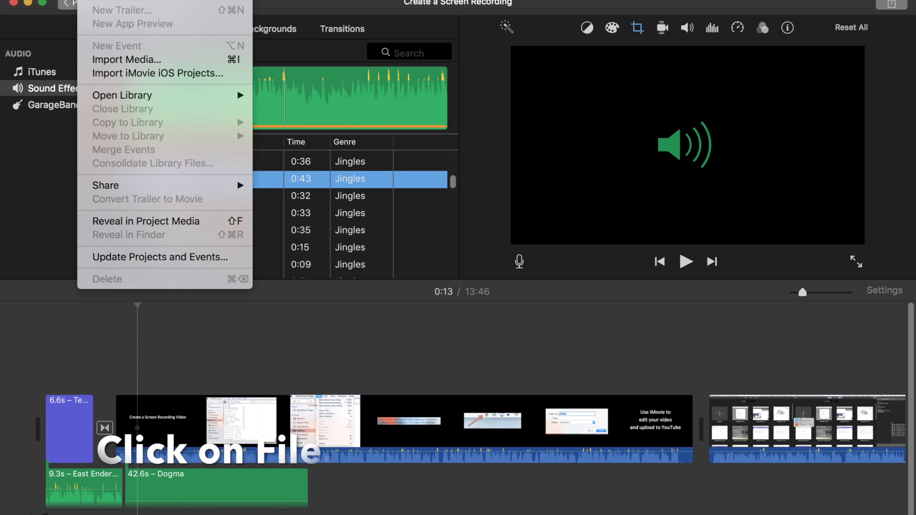
mouse_move(200, 186)
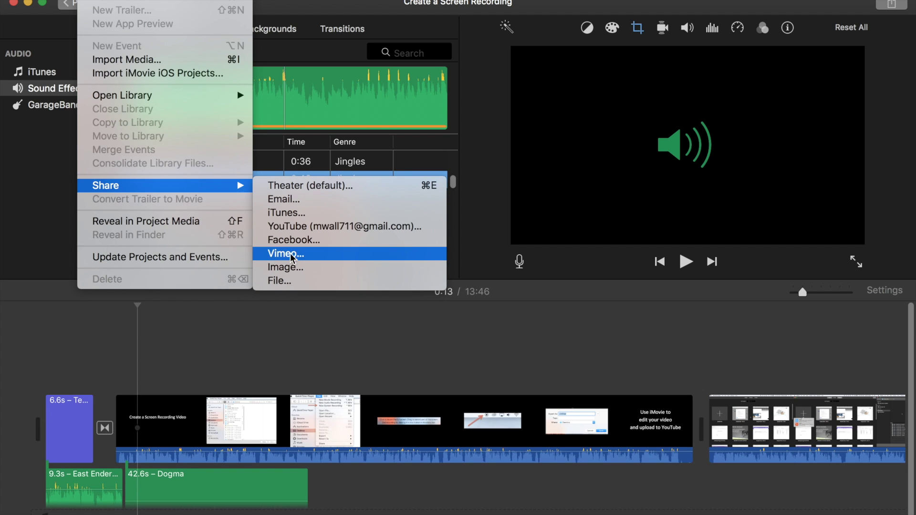
left_click(286, 333)
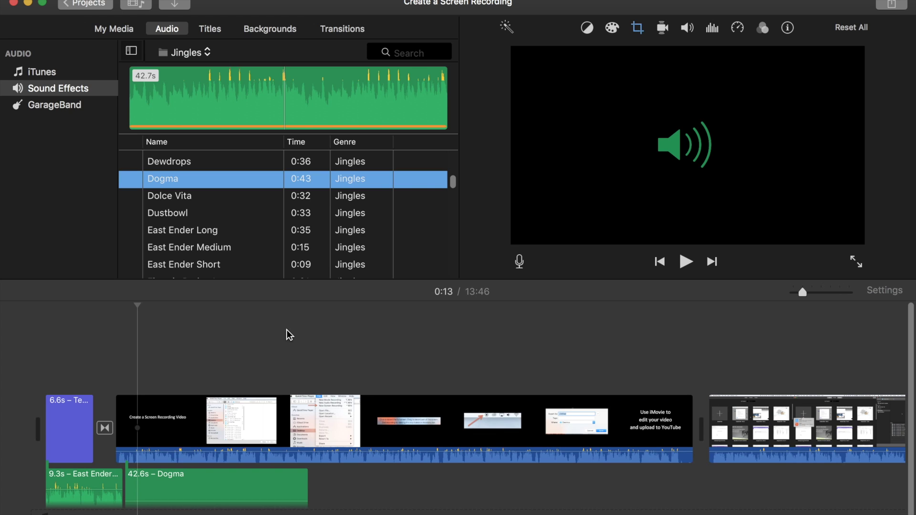
left_click(289, 334)
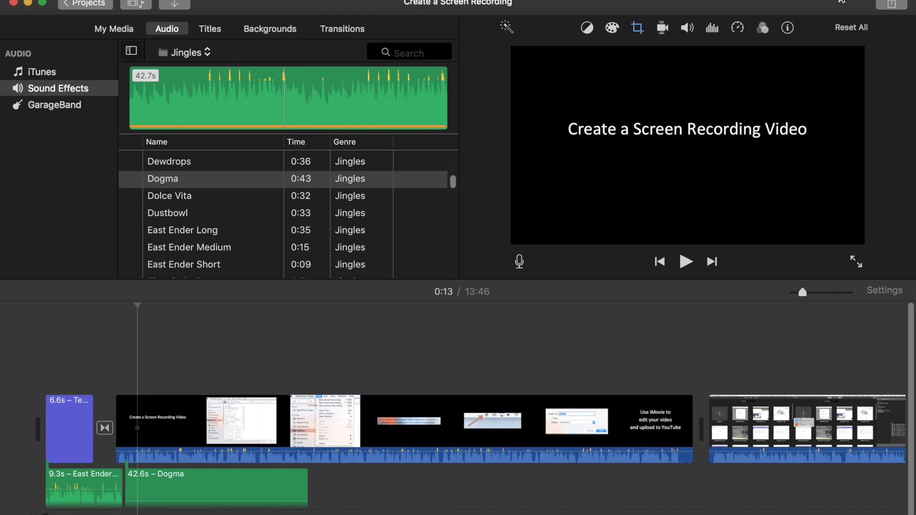